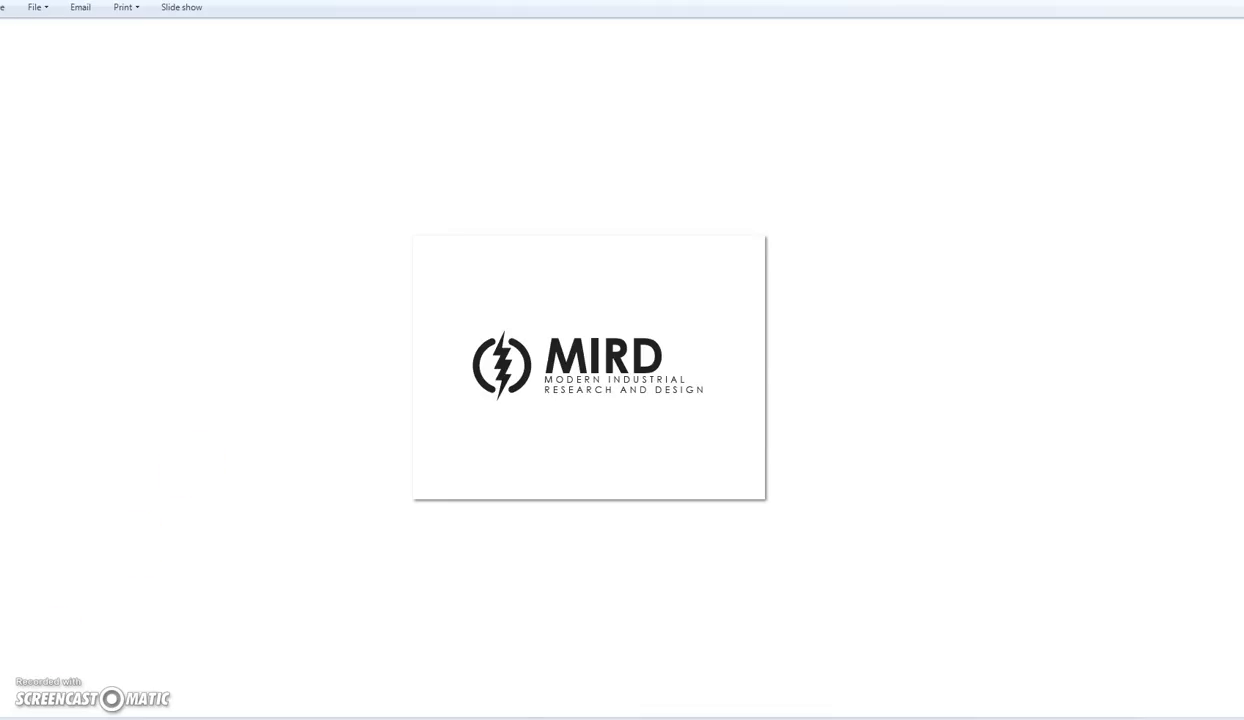
Step: Switch from the MIRD logo in Windows Photo Gallery to Chrome on the Google homepage
{"action": "key", "text": "alt+Tab"}
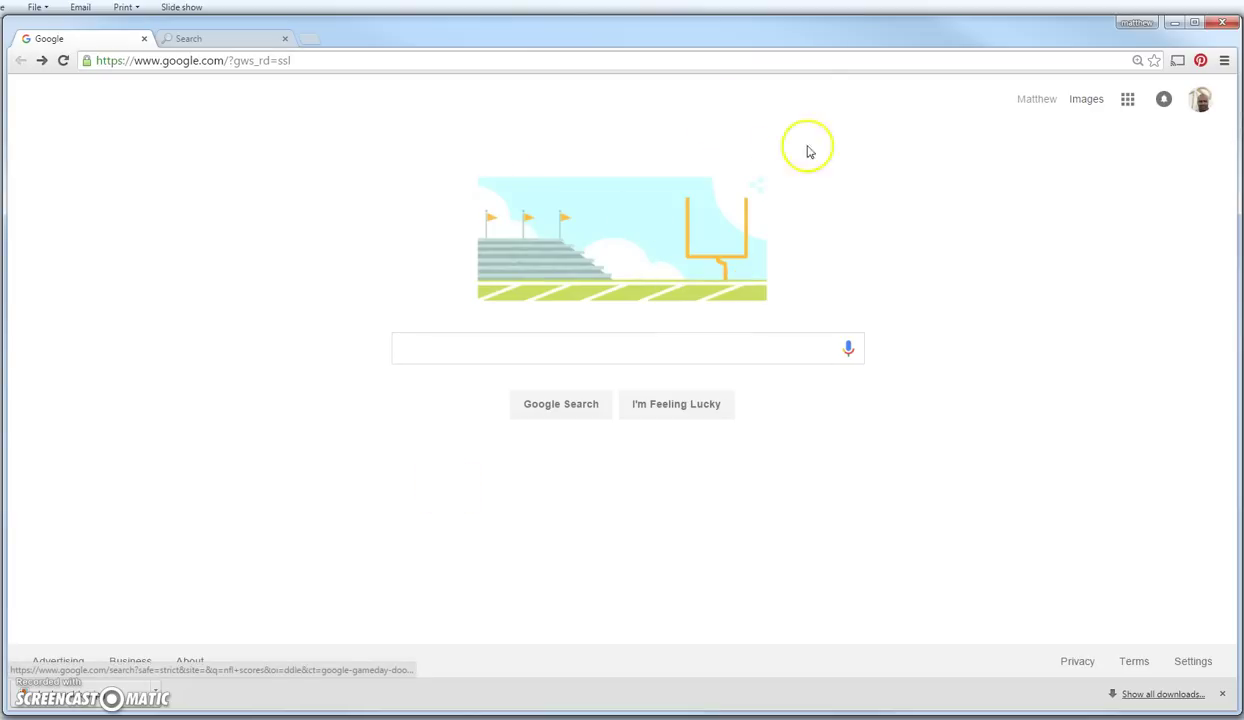
Step: Search Google Images for 'Husky' and preview the 1600 × 1200 puppy-on-grass photo
{"action": "left_click", "coordinate": [1087, 100]}
{"action": "left_click", "coordinate": [572, 339]}
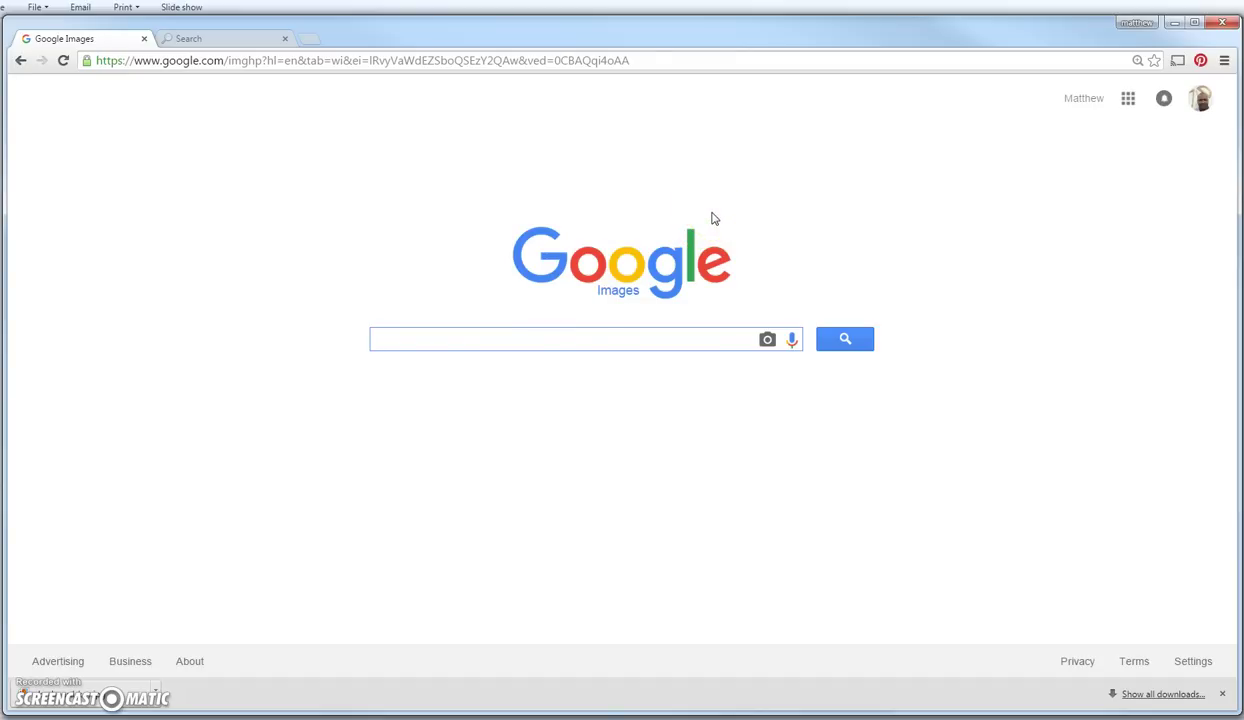
{"action": "type", "text": "Husky"}
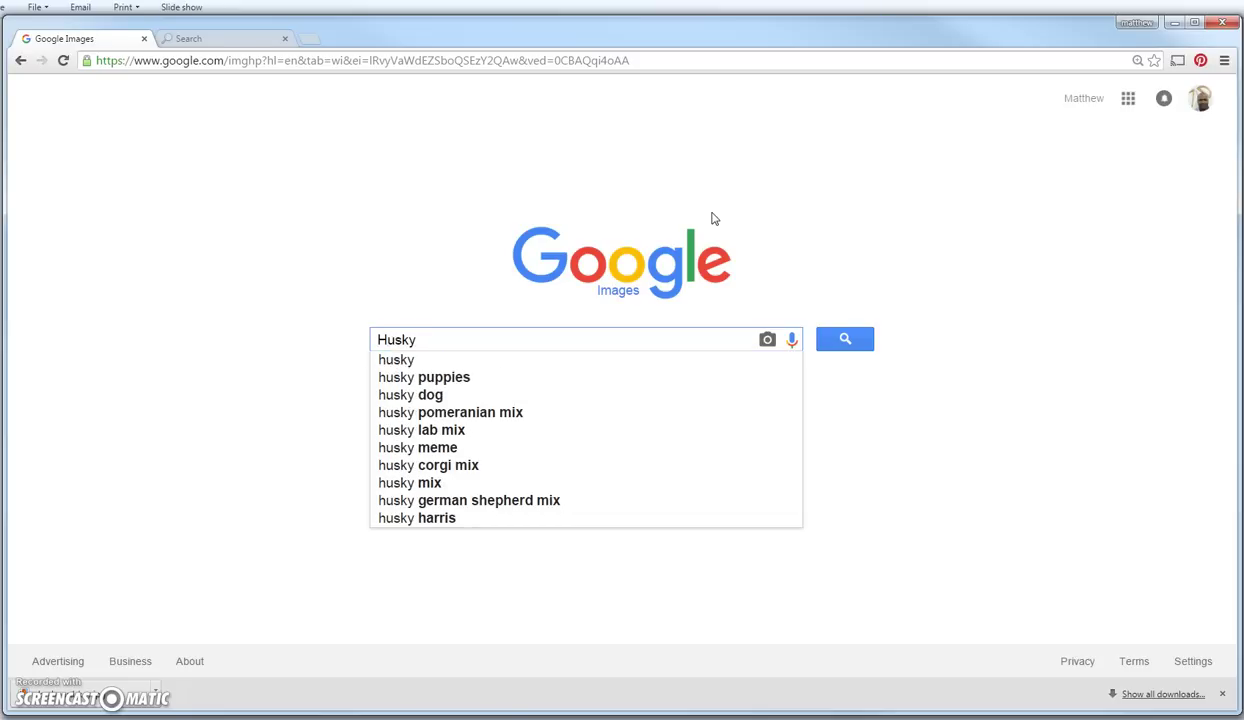
{"action": "key", "text": "Return"}
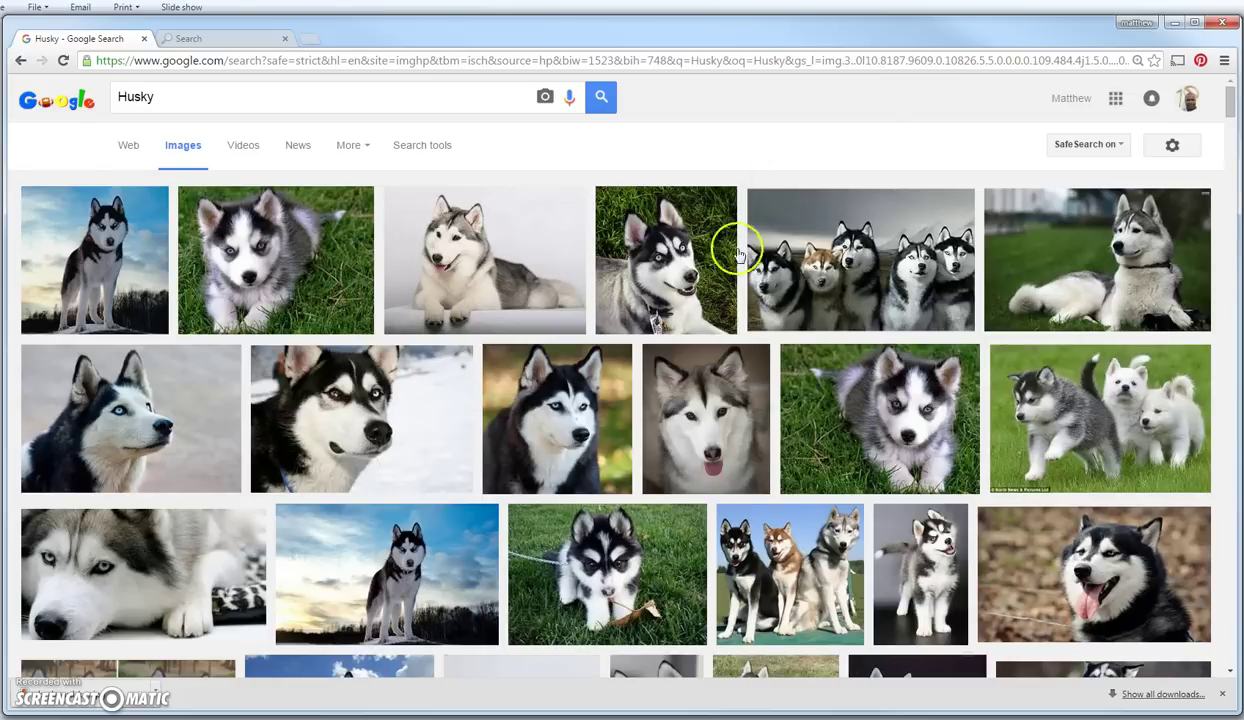
{"action": "scroll", "coordinate": [710, 320], "scroll_direction": "down", "scroll_amount": 1}
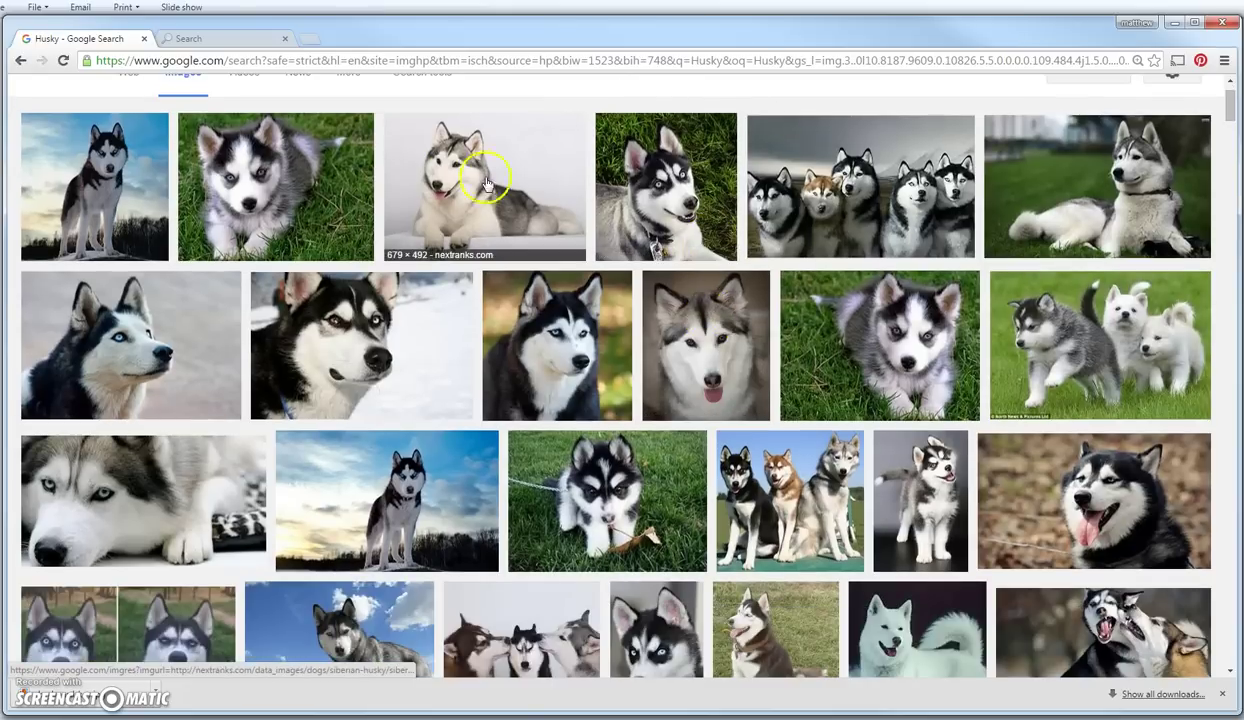
{"action": "left_click", "coordinate": [270, 188]}
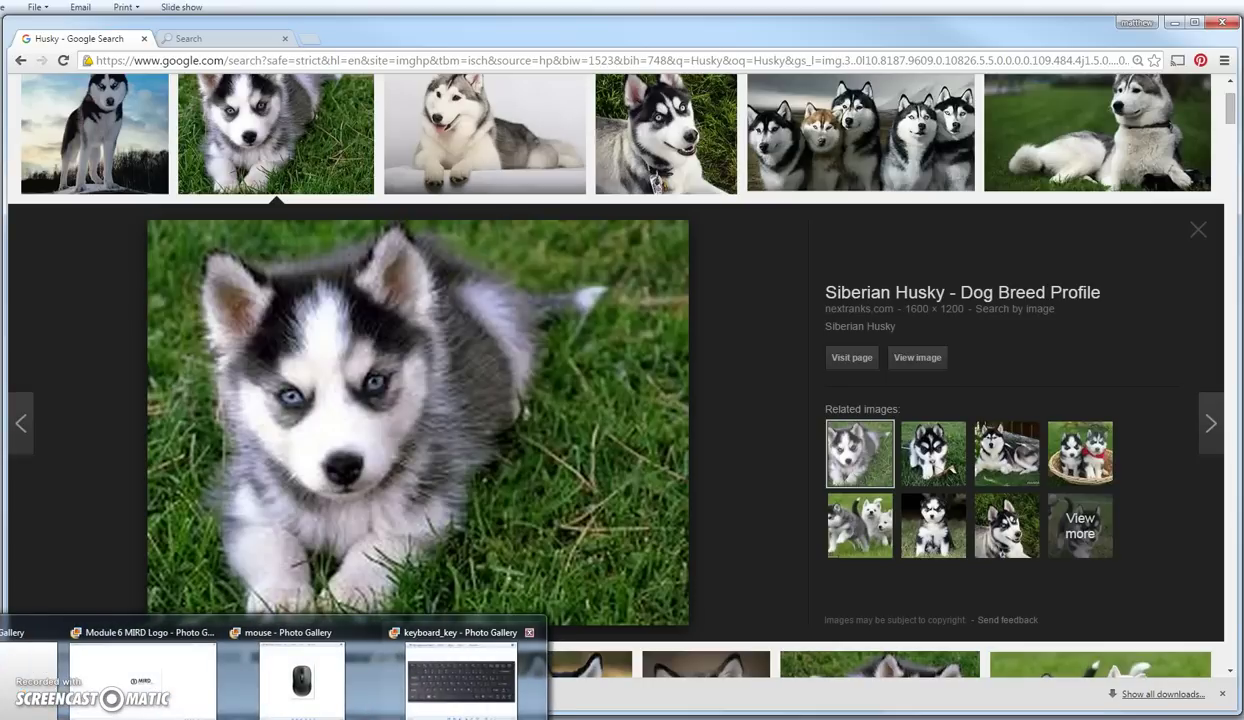
{"action": "left_click", "coordinate": [440, 693]}
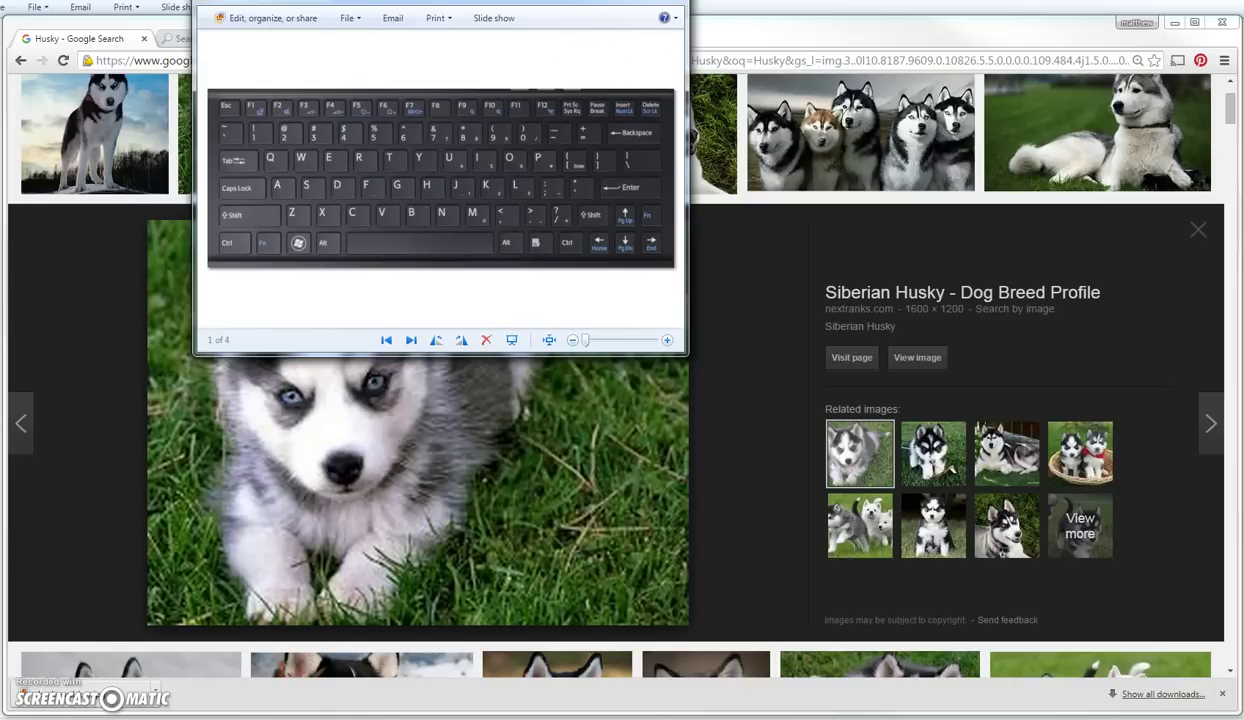
{"action": "left_click", "coordinate": [616, 2]}
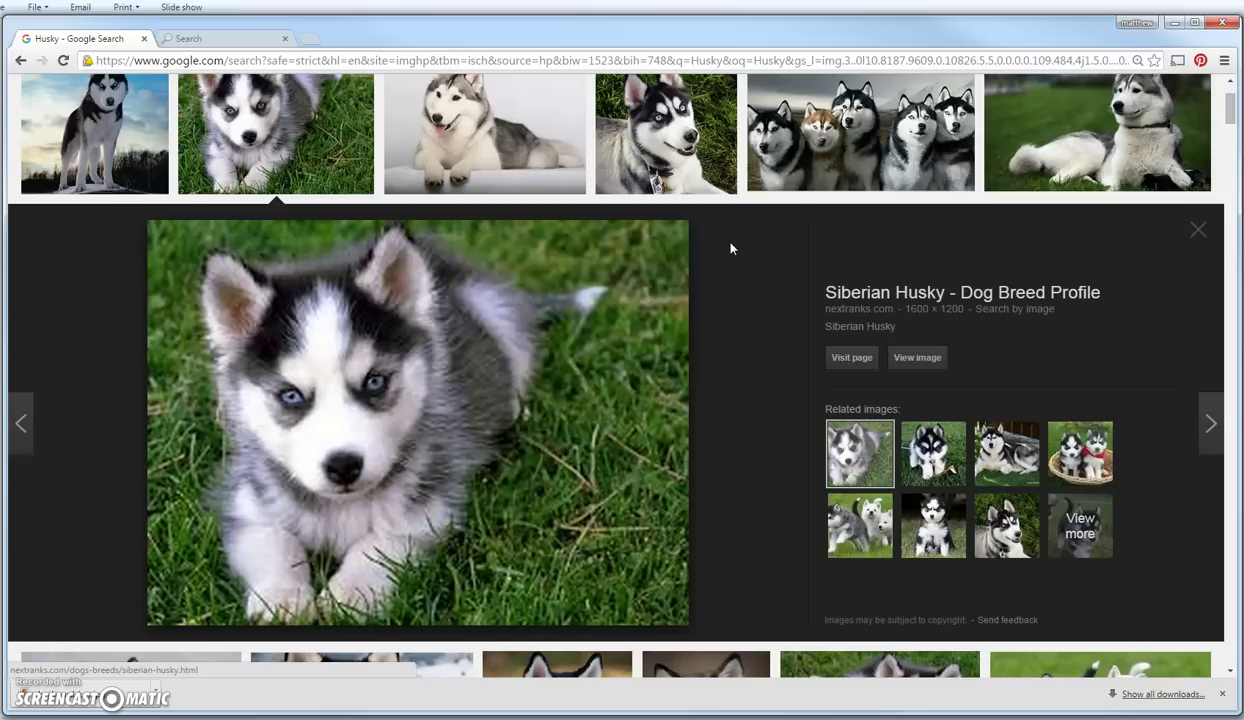
{"action": "left_click", "coordinate": [286, 462]}
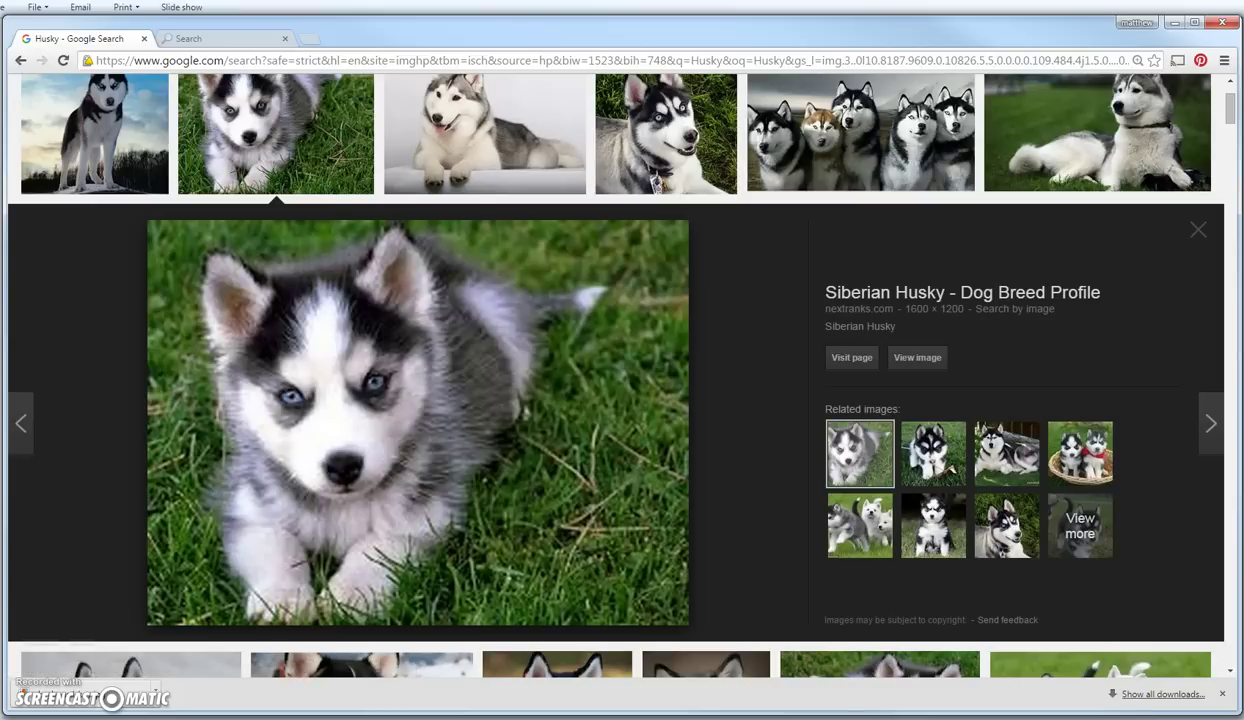
{"action": "key", "text": "super"}
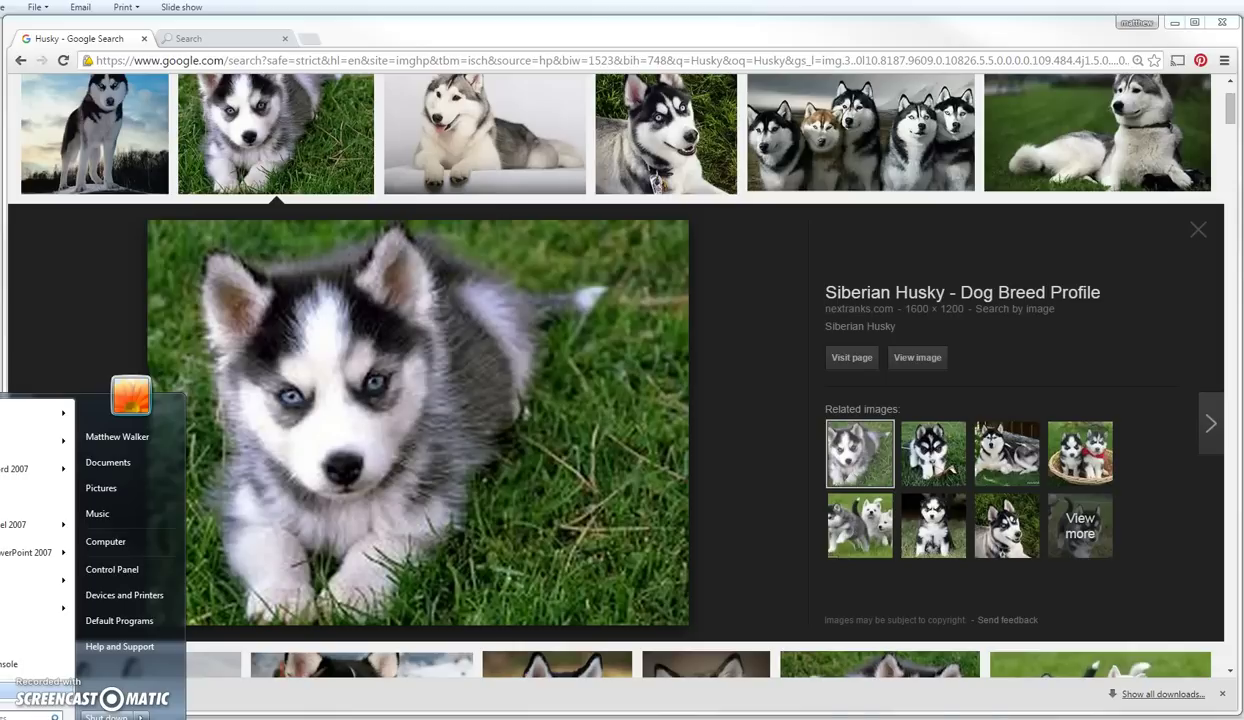
Step: Launch Paint from the Start menu to get a blank 1425 × 1053px canvas
{"action": "left_click", "coordinate": [40, 690]}
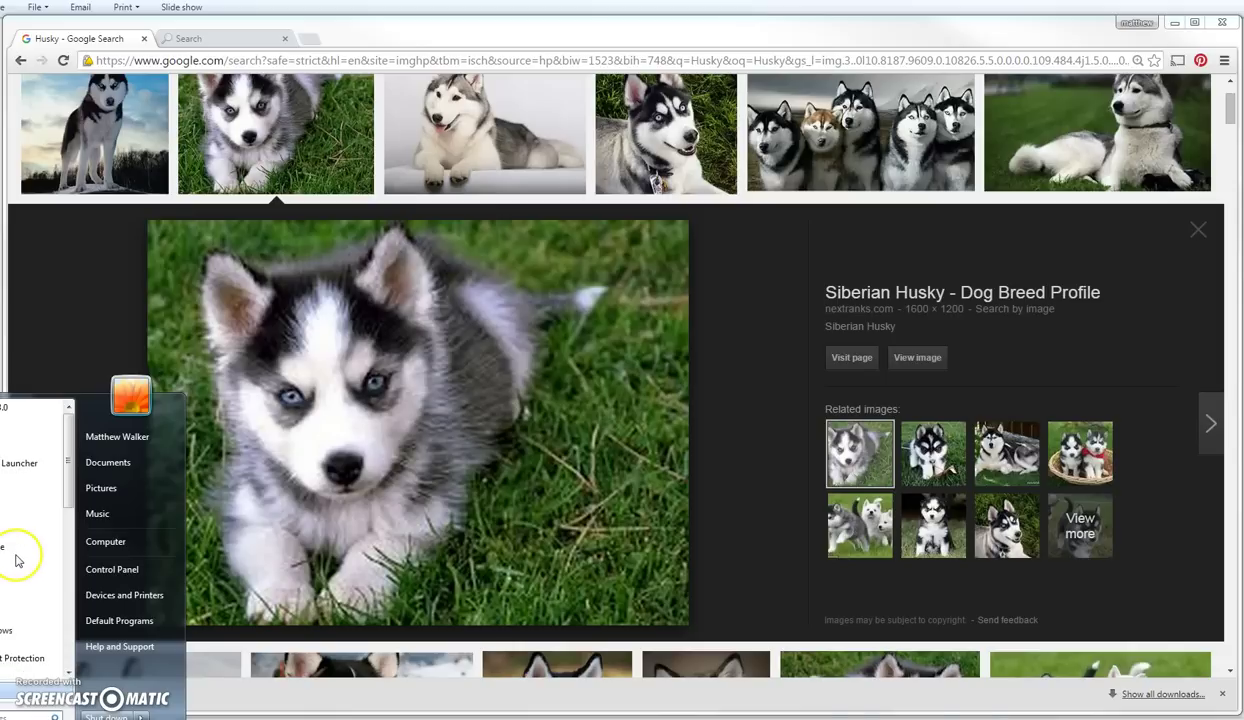
{"action": "left_click", "coordinate": [62, 493]}
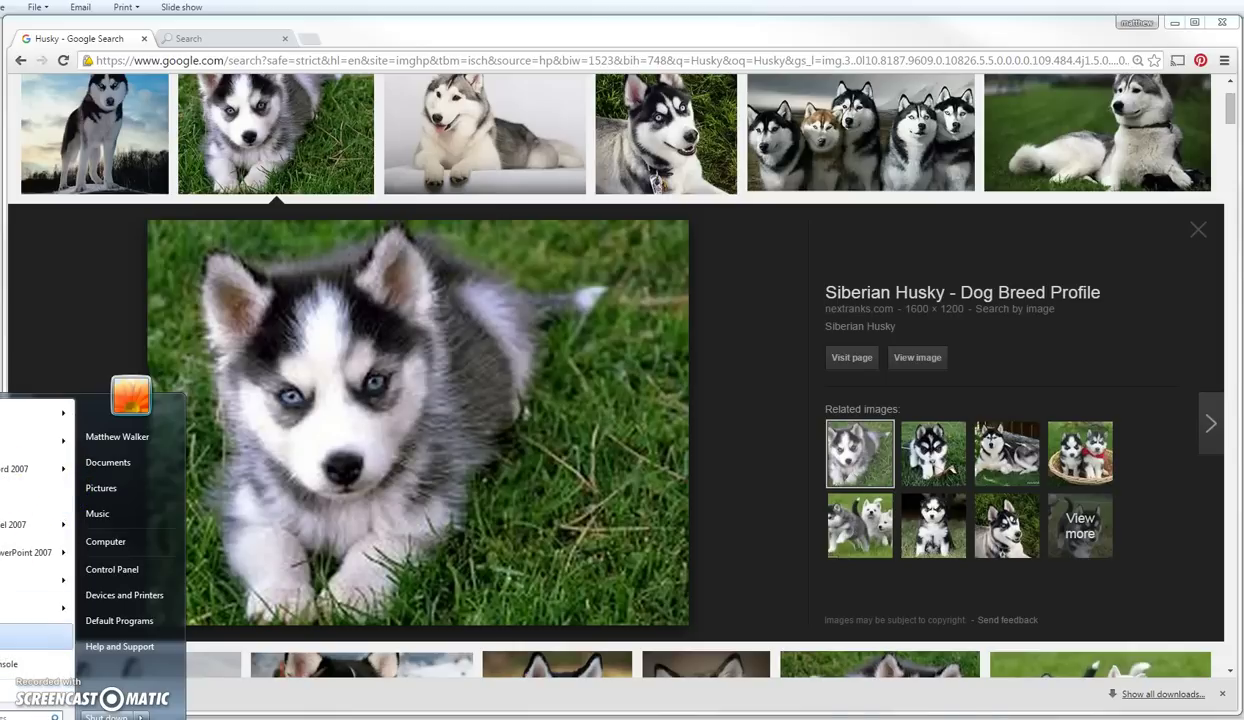
{"action": "left_click", "coordinate": [35, 670]}
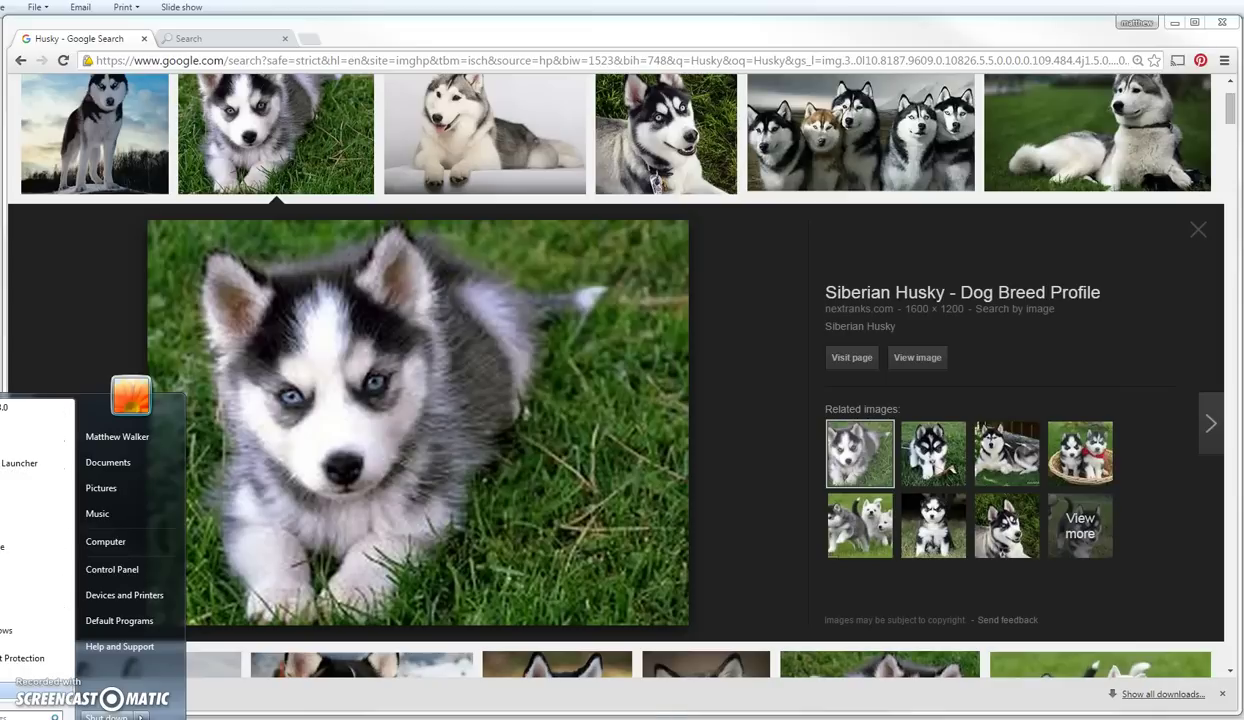
{"action": "left_click_drag", "start_coordinate": [72, 500], "coordinate": [56, 565]}
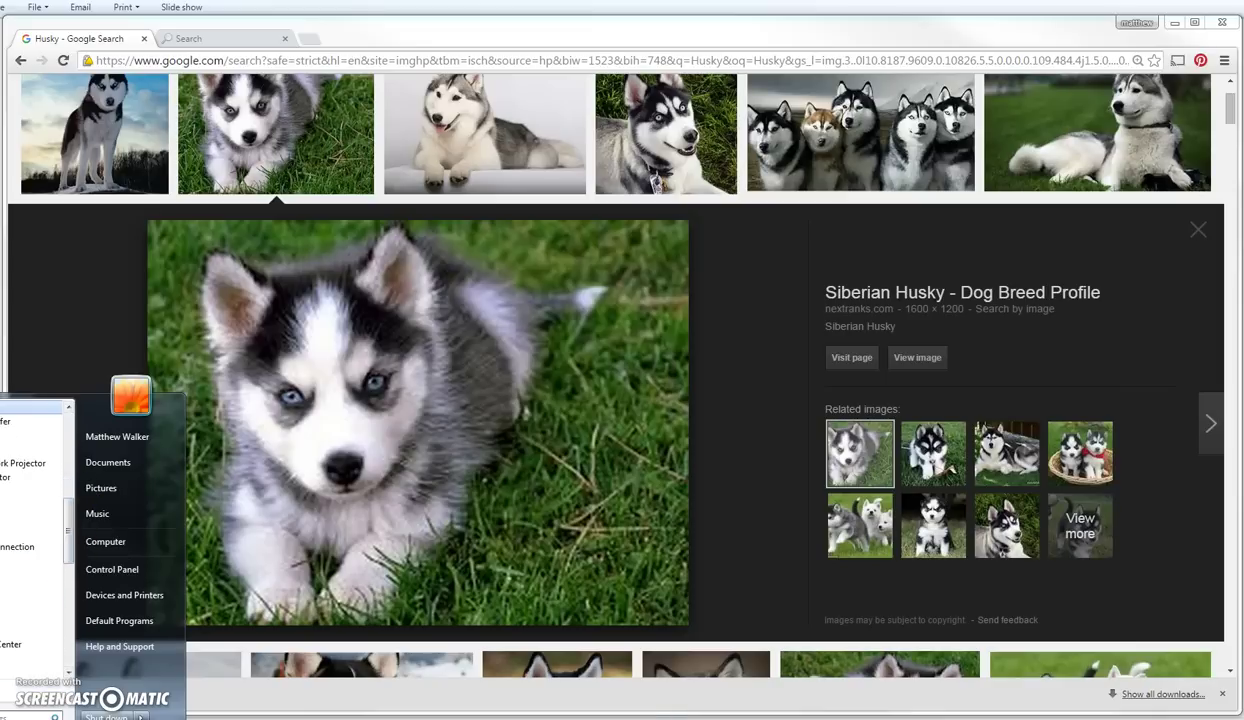
{"action": "scroll", "coordinate": [30, 500], "scroll_direction": "down", "scroll_amount": 2}
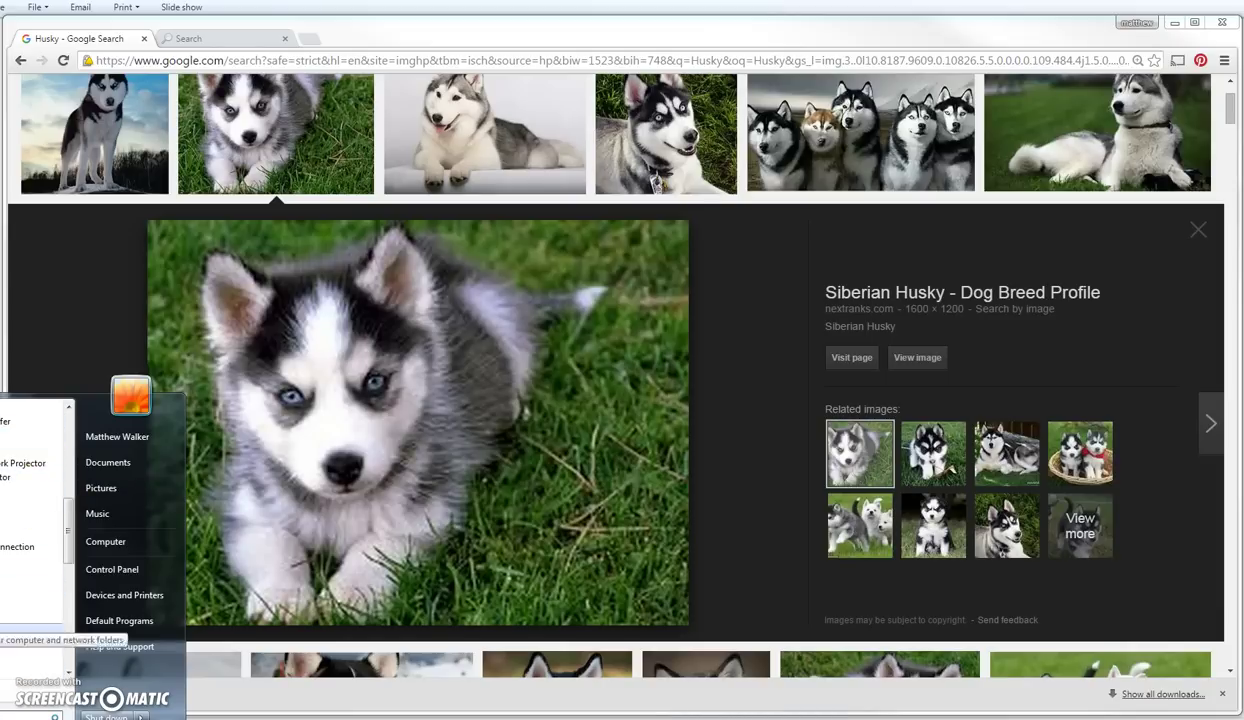
{"action": "scroll", "coordinate": [35, 520], "scroll_direction": "down", "scroll_amount": 3}
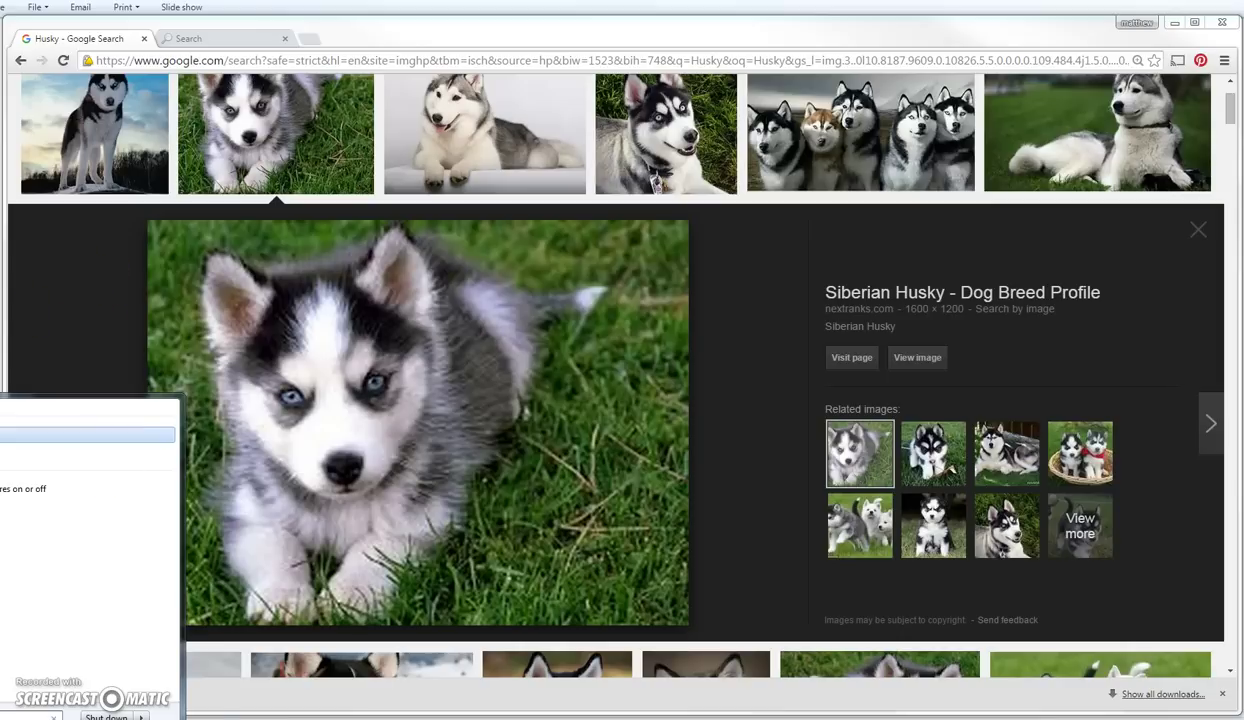
{"action": "key", "text": "Return"}
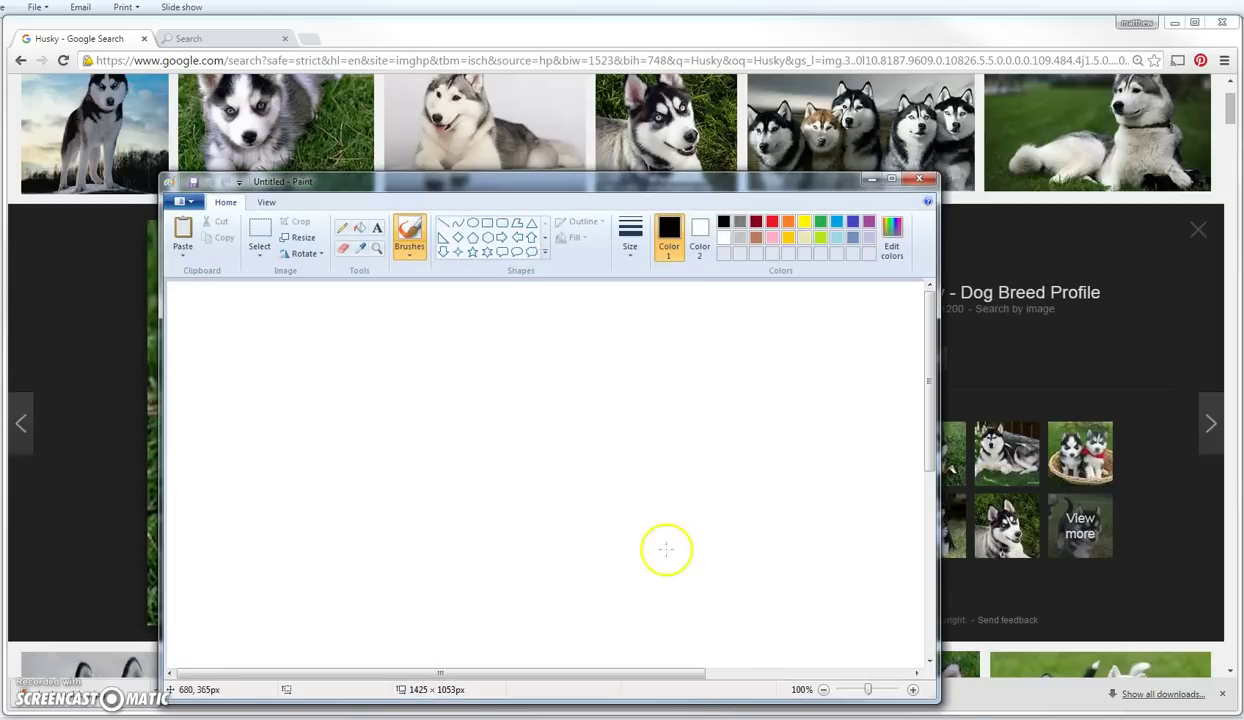
Step: Paste the captured screenshot into Paint and drag it left until the husky shows
{"action": "left_click", "coordinate": [184, 226]}
{"action": "left_click_drag", "start_coordinate": [794, 498], "coordinate": [44, 322]}
{"action": "left_click_drag", "start_coordinate": [625, 450], "coordinate": [172, 425]}
{"action": "mouse_move", "coordinate": [533, 611]}
{"action": "left_mouse_down"}
{"action": "mouse_move", "coordinate": [739, 582]}
{"action": "mouse_move", "coordinate": [651, 547]}
{"action": "mouse_move", "coordinate": [611, 505]}
{"action": "mouse_move", "coordinate": [603, 512]}
{"action": "mouse_move", "coordinate": [612, 501]}
{"action": "left_mouse_up"}
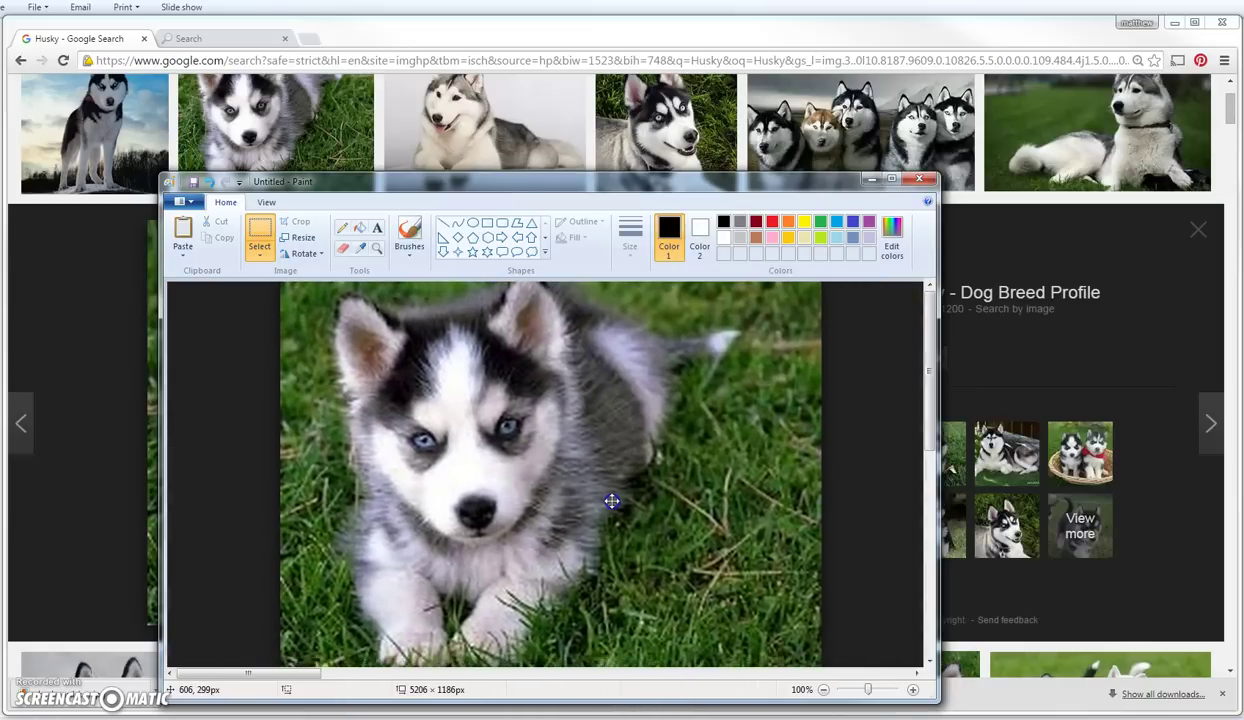
Step: Enlarge the Paint window upward and shift the husky image slightly down
{"action": "left_click", "coordinate": [541, 175]}
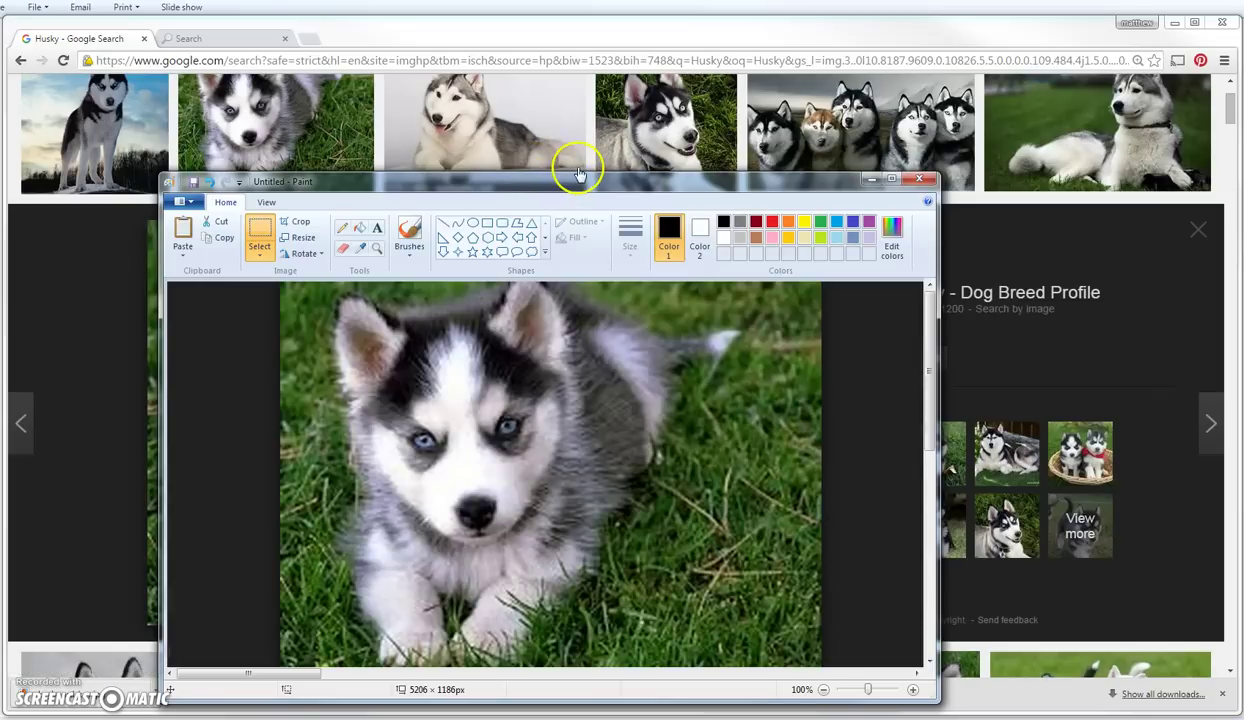
{"action": "left_click_drag", "start_coordinate": [575, 175], "coordinate": [600, 74]}
{"action": "left_click", "coordinate": [611, 305]}
{"action": "mouse_move", "coordinate": [628, 369]}
{"action": "left_mouse_down"}
{"action": "mouse_move", "coordinate": [622, 418]}
{"action": "mouse_move", "coordinate": [630, 404]}
{"action": "left_mouse_up"}
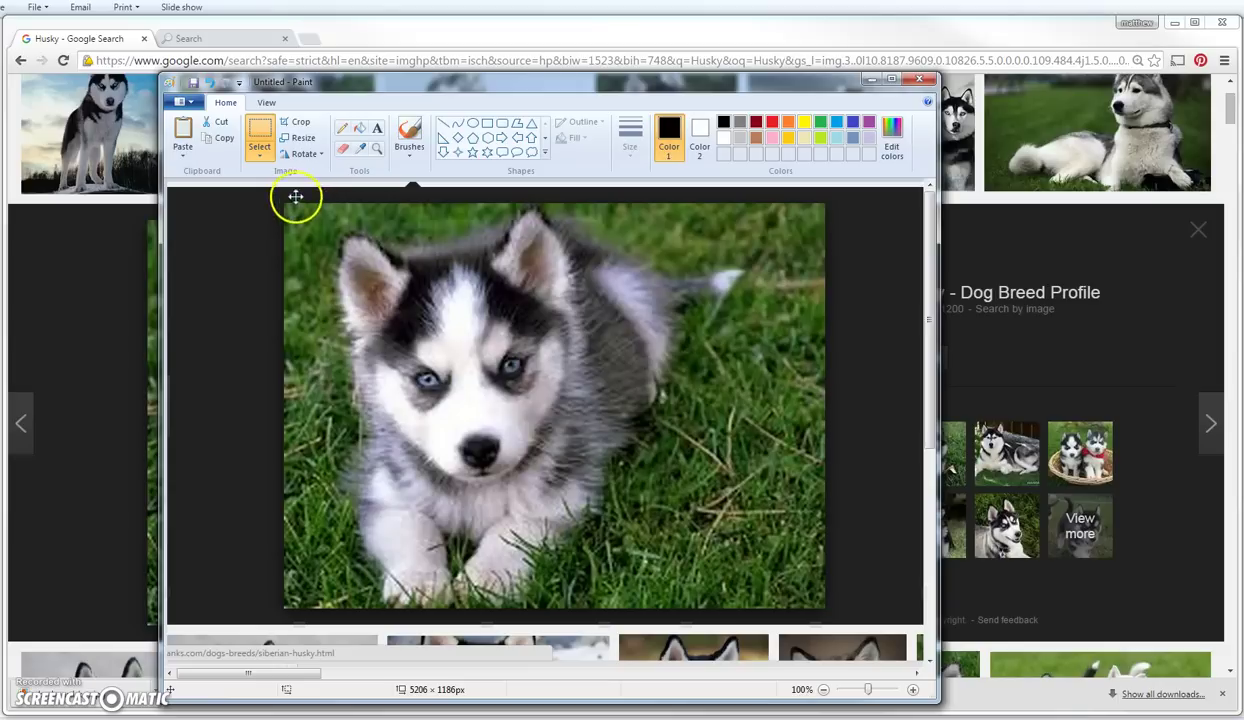
Step: Draw a rectangular selection around the husky puppy, excluding the grass strips on both sides
{"action": "left_click", "coordinate": [259, 150]}
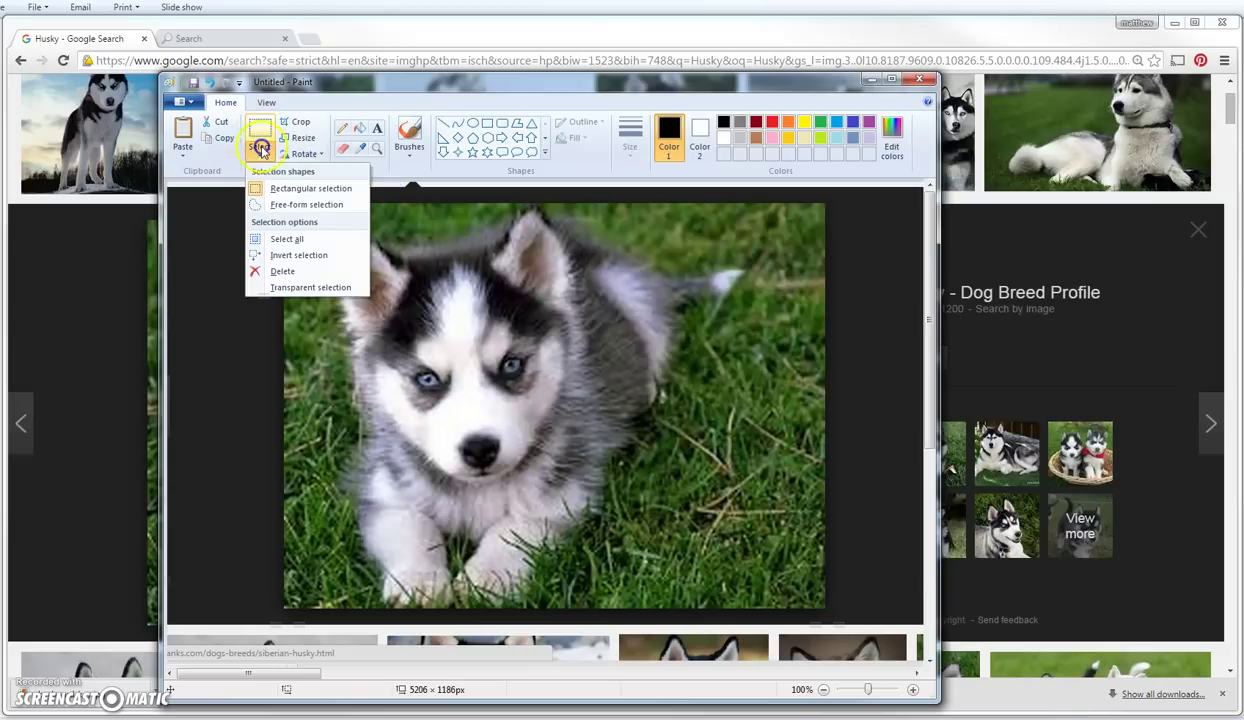
{"action": "left_click", "coordinate": [274, 208]}
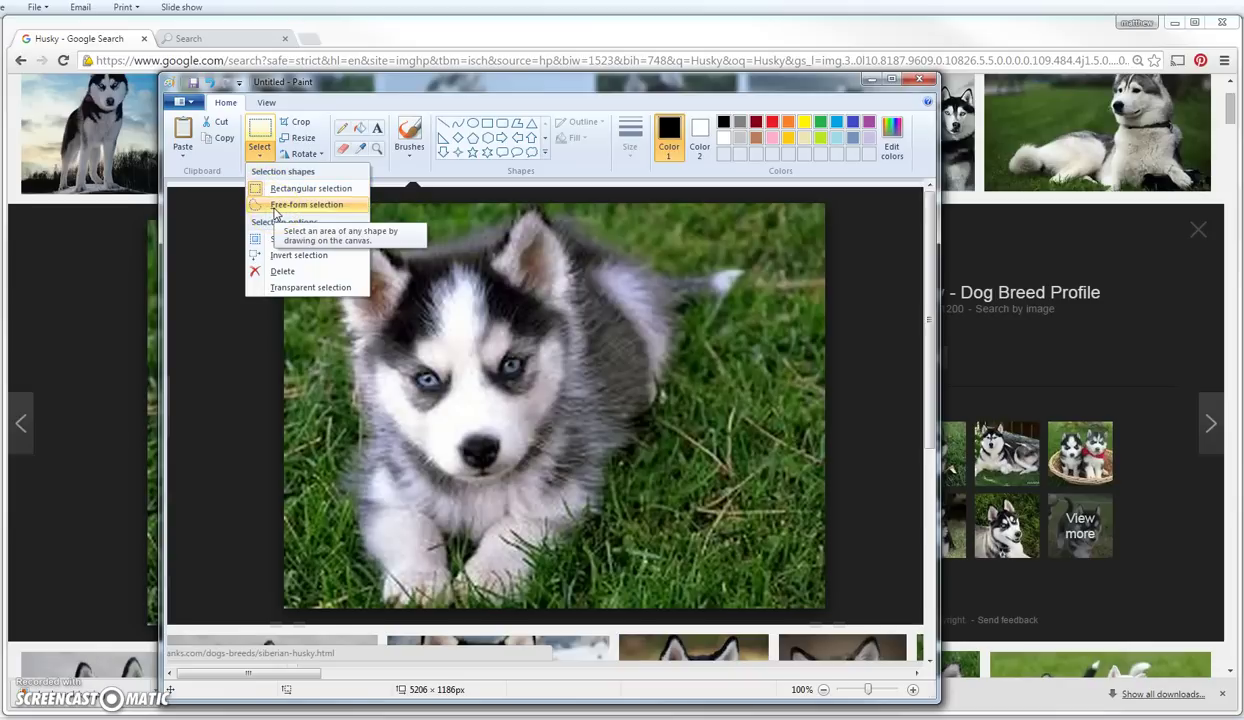
{"action": "left_click", "coordinate": [259, 136]}
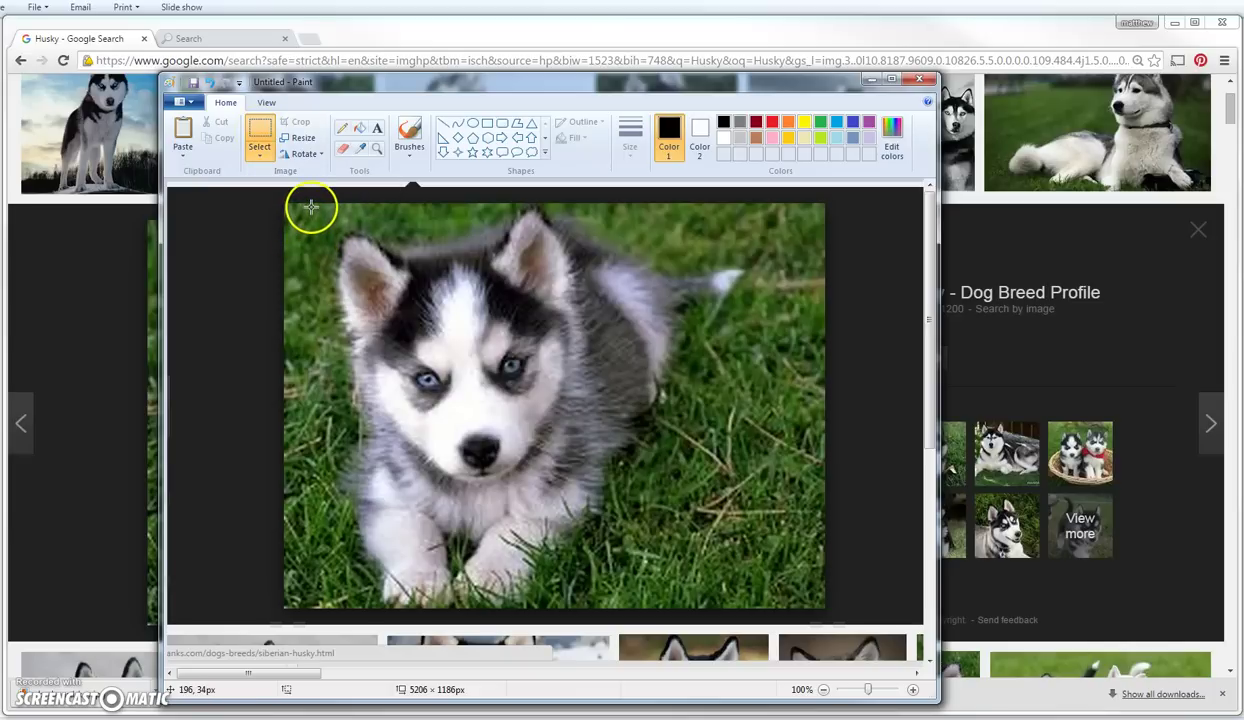
{"action": "mouse_move", "coordinate": [313, 204]}
{"action": "left_mouse_down"}
{"action": "mouse_move", "coordinate": [318, 310]}
{"action": "mouse_move", "coordinate": [395, 538]}
{"action": "mouse_move", "coordinate": [505, 614]}
{"action": "mouse_move", "coordinate": [753, 604]}
{"action": "left_mouse_up"}
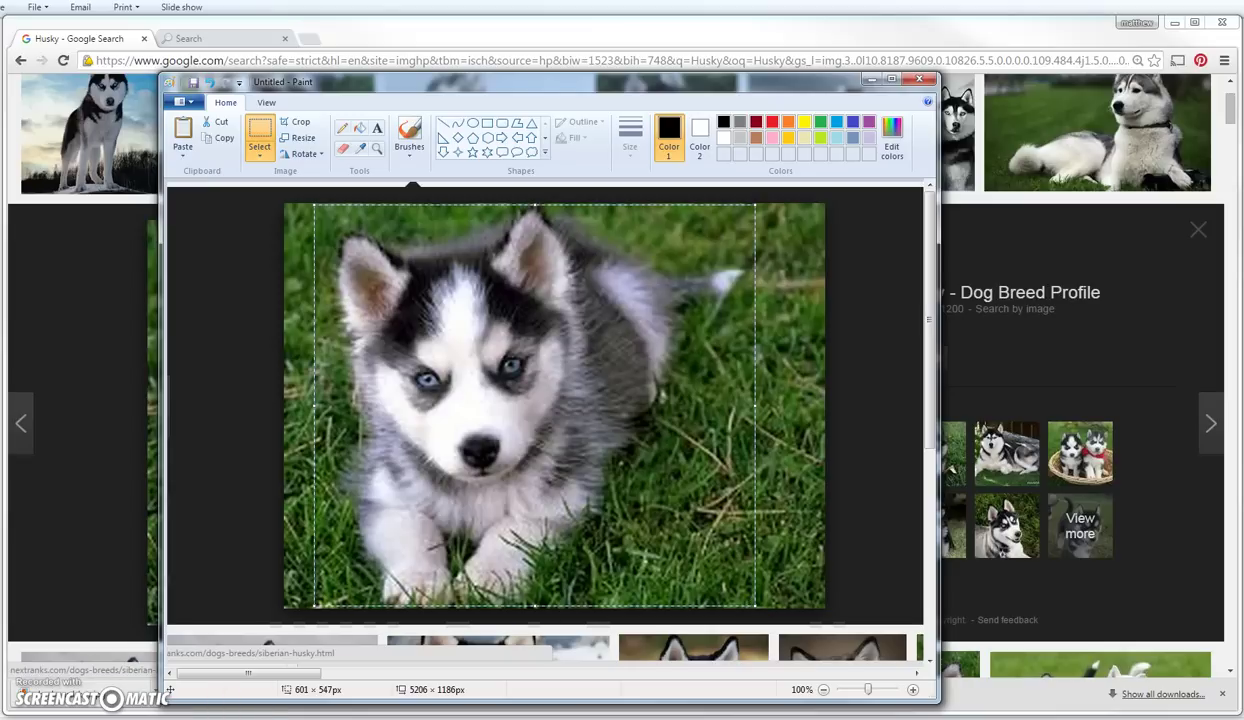
{"action": "mouse_move", "coordinate": [300, 708]}
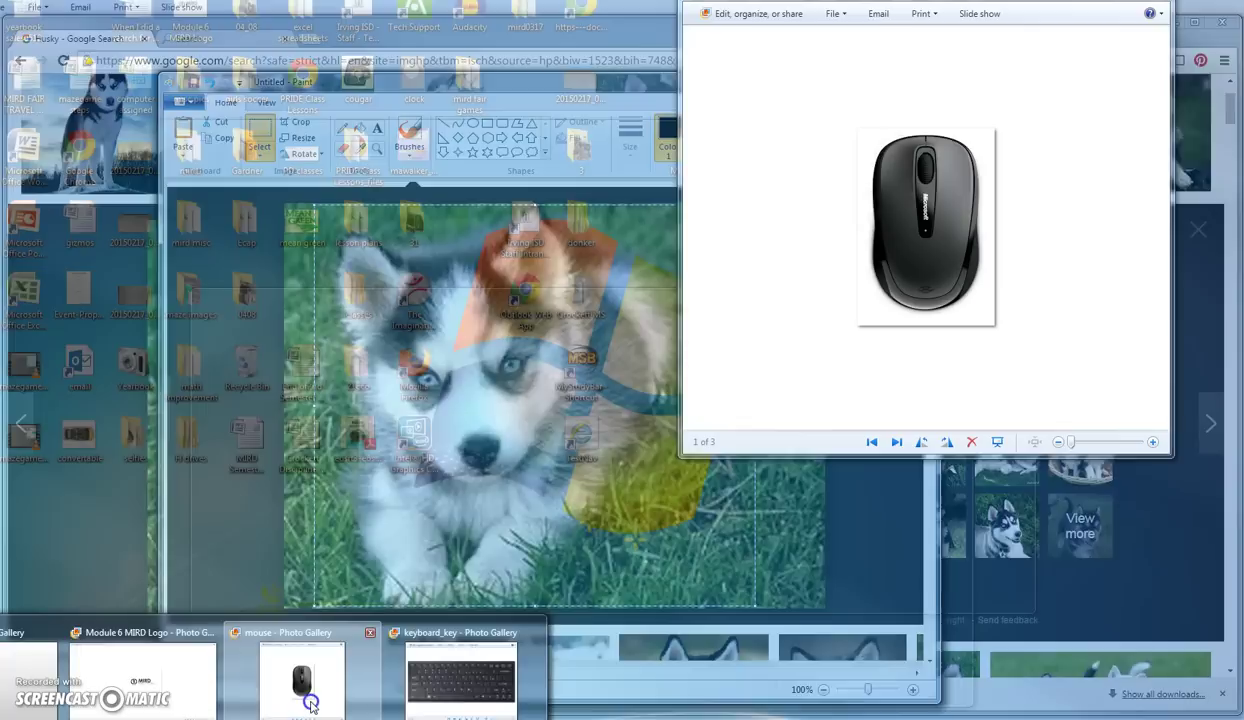
{"action": "left_click", "coordinate": [302, 684]}
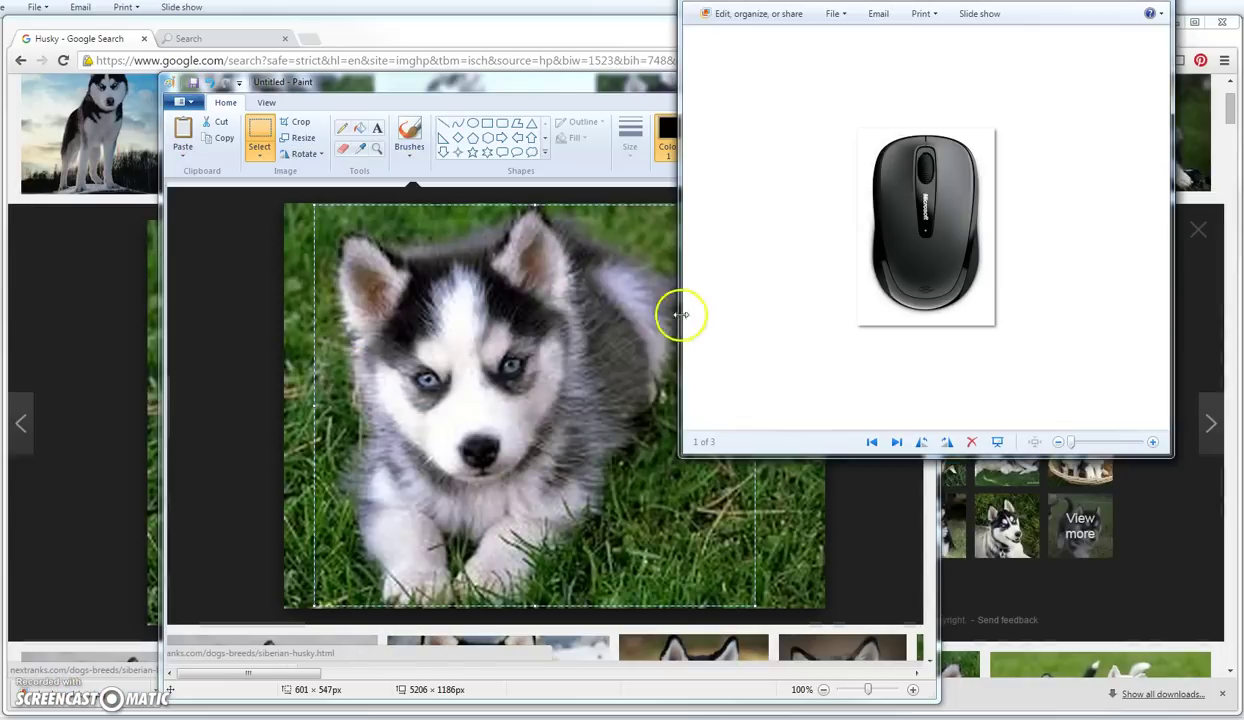
{"action": "left_click", "coordinate": [895, 168]}
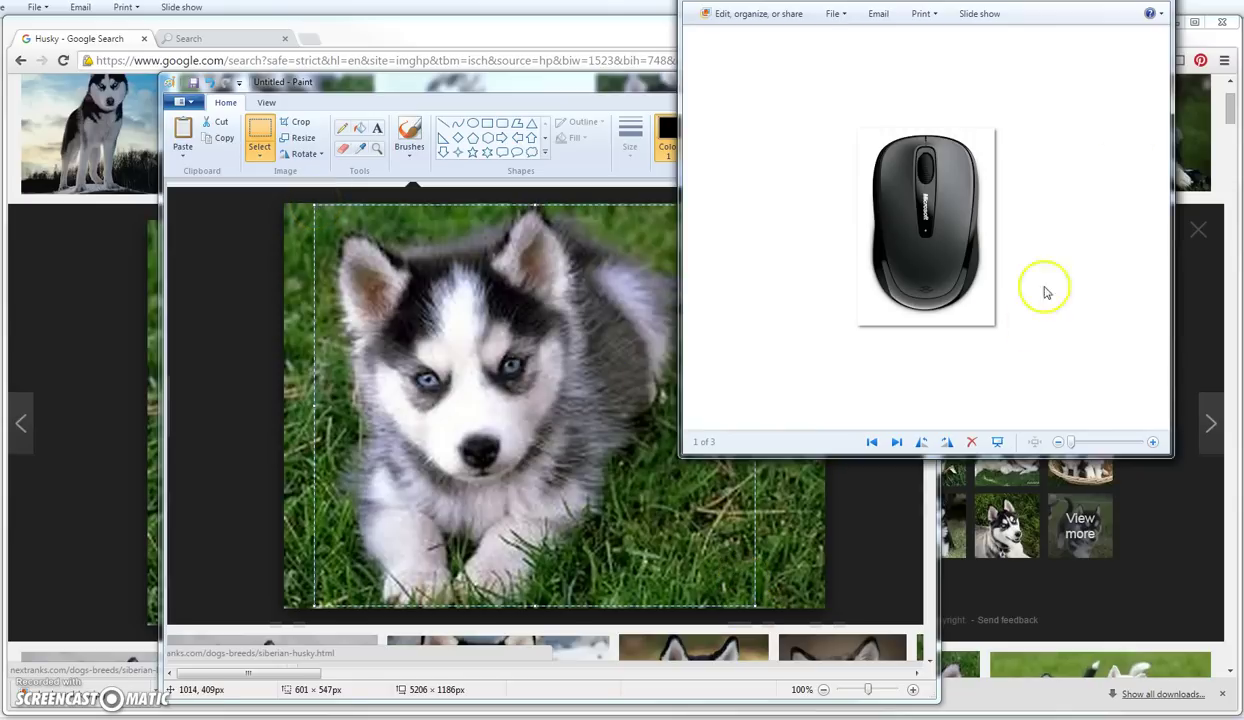
{"action": "key", "text": "alt+F4"}
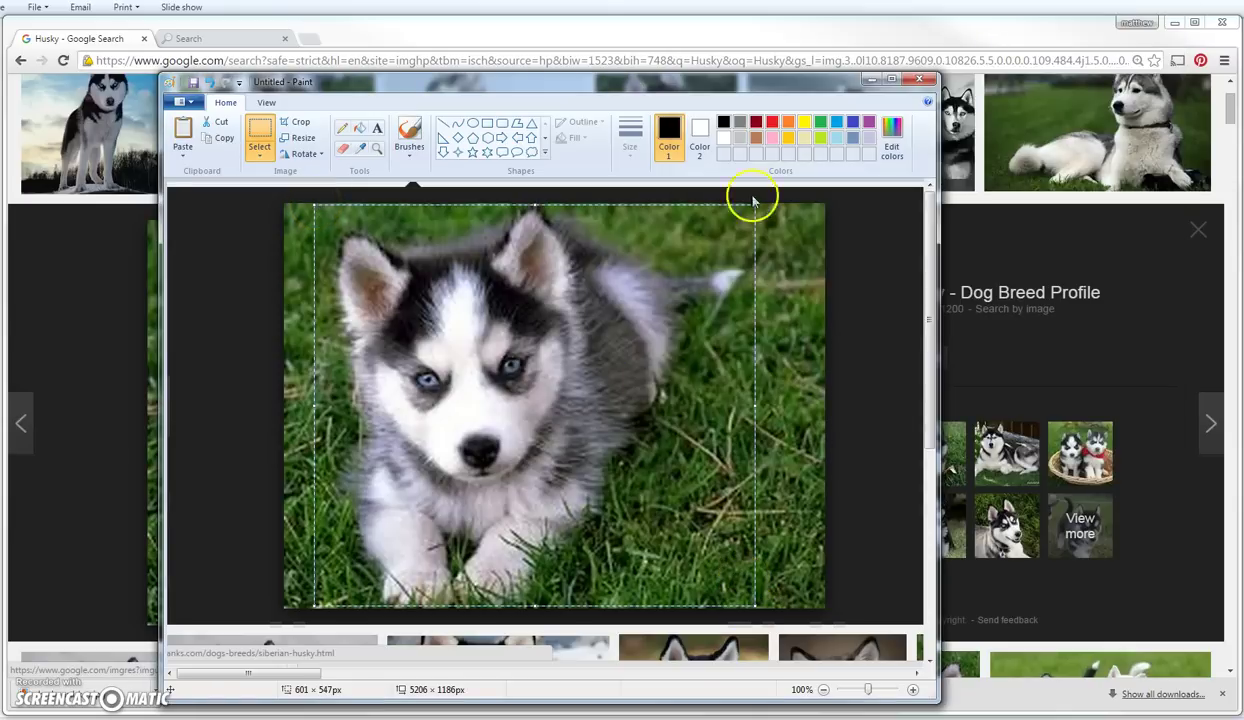
Step: Crop the picture to the 601 × 547px puppy selection and bring up Save as formats
{"action": "left_click", "coordinate": [301, 122]}
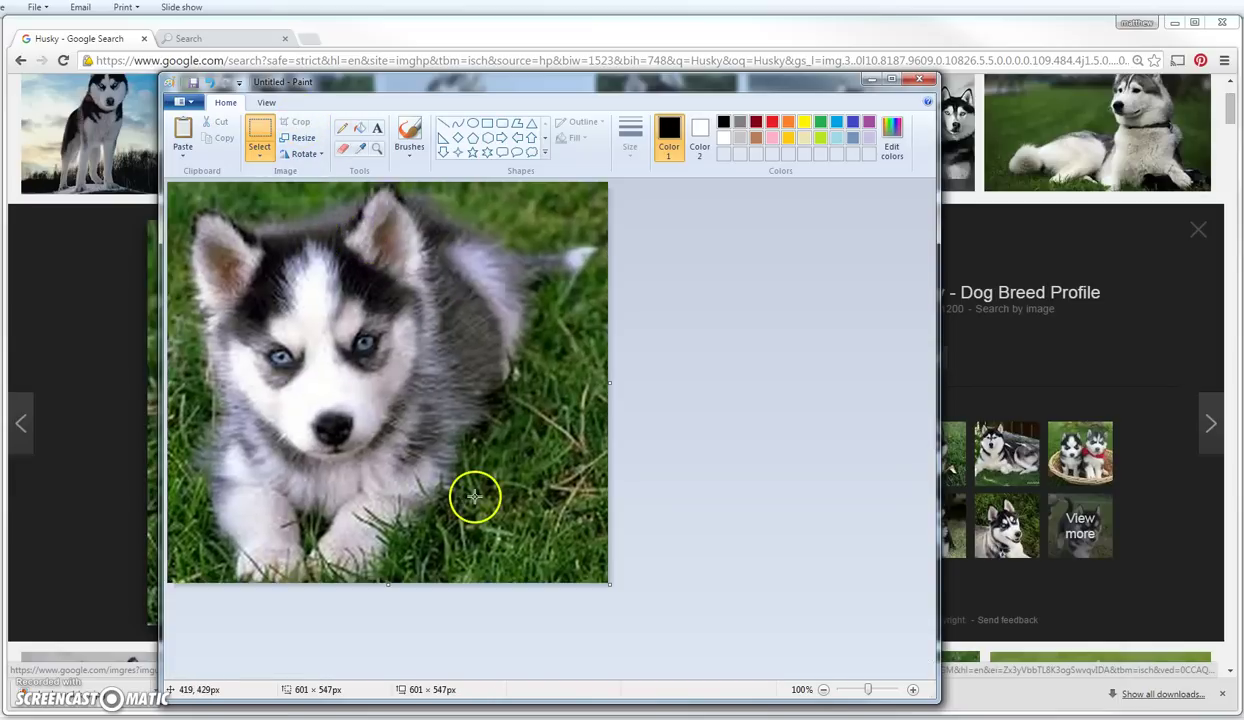
{"action": "left_click", "coordinate": [193, 106]}
{"action": "mouse_move", "coordinate": [209, 232]}
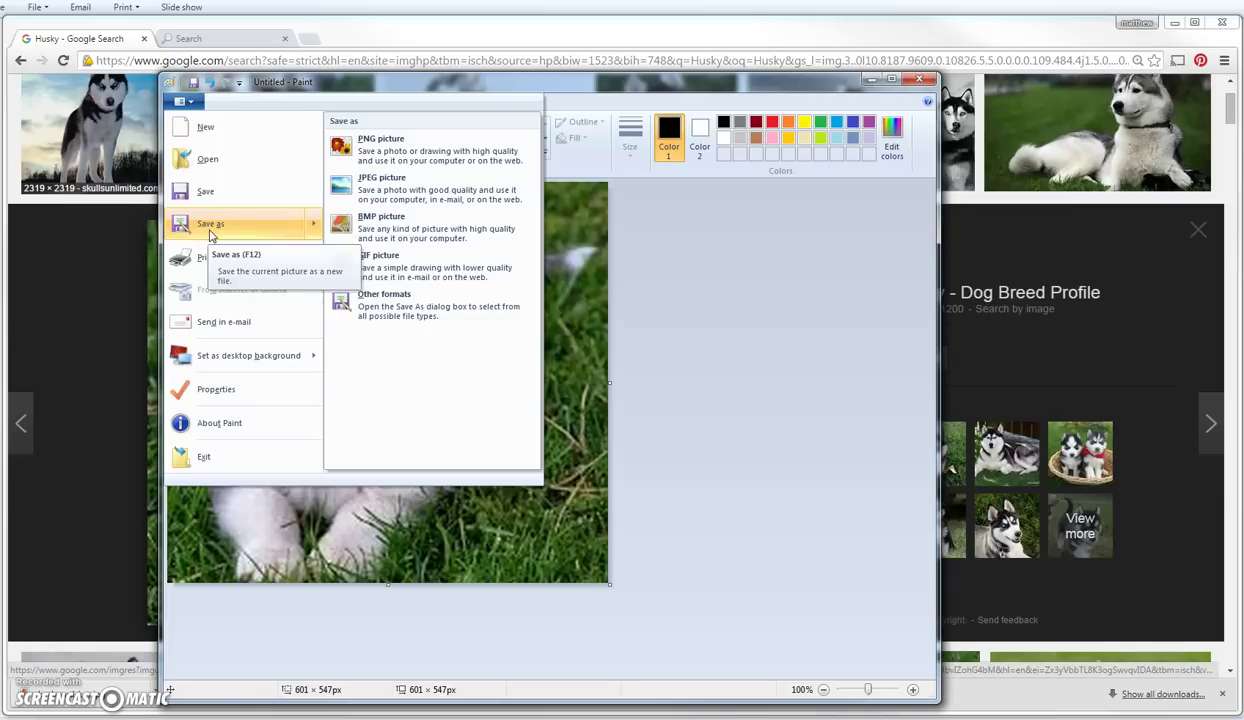
Step: Save as a JPEG picture in the Desktop folder, naming it husky0910
{"action": "left_click", "coordinate": [390, 196]}
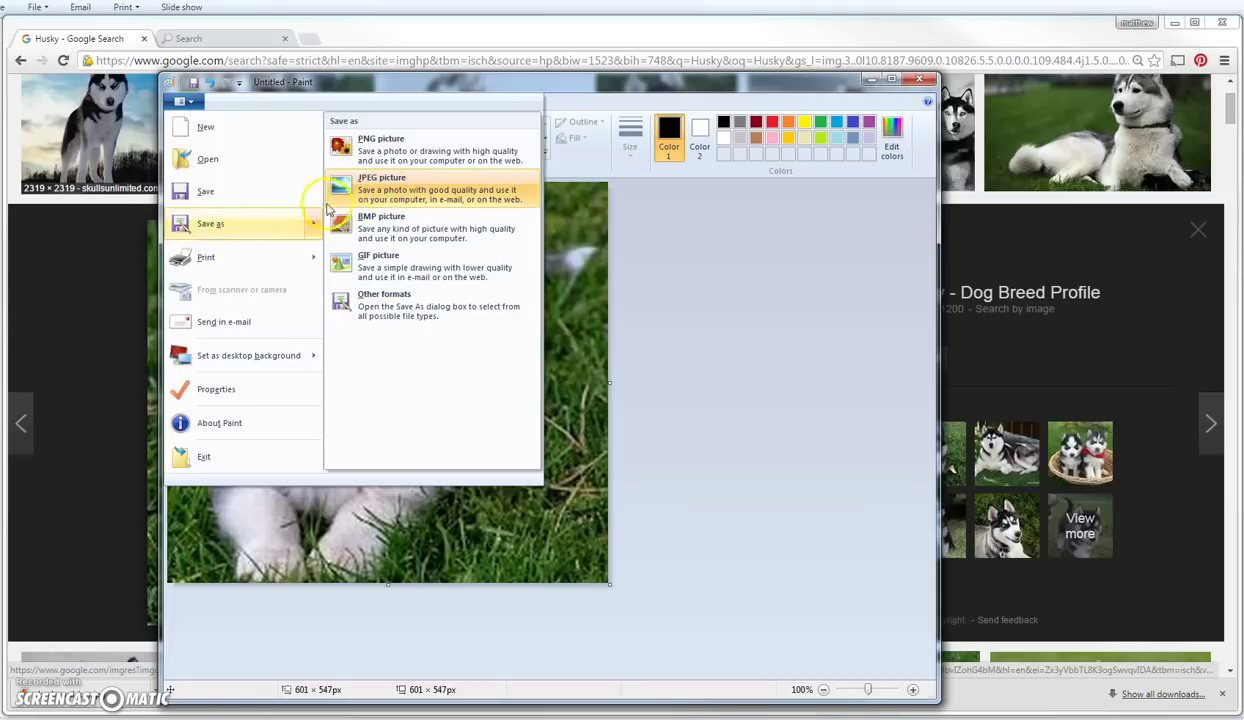
{"action": "left_click", "coordinate": [252, 222]}
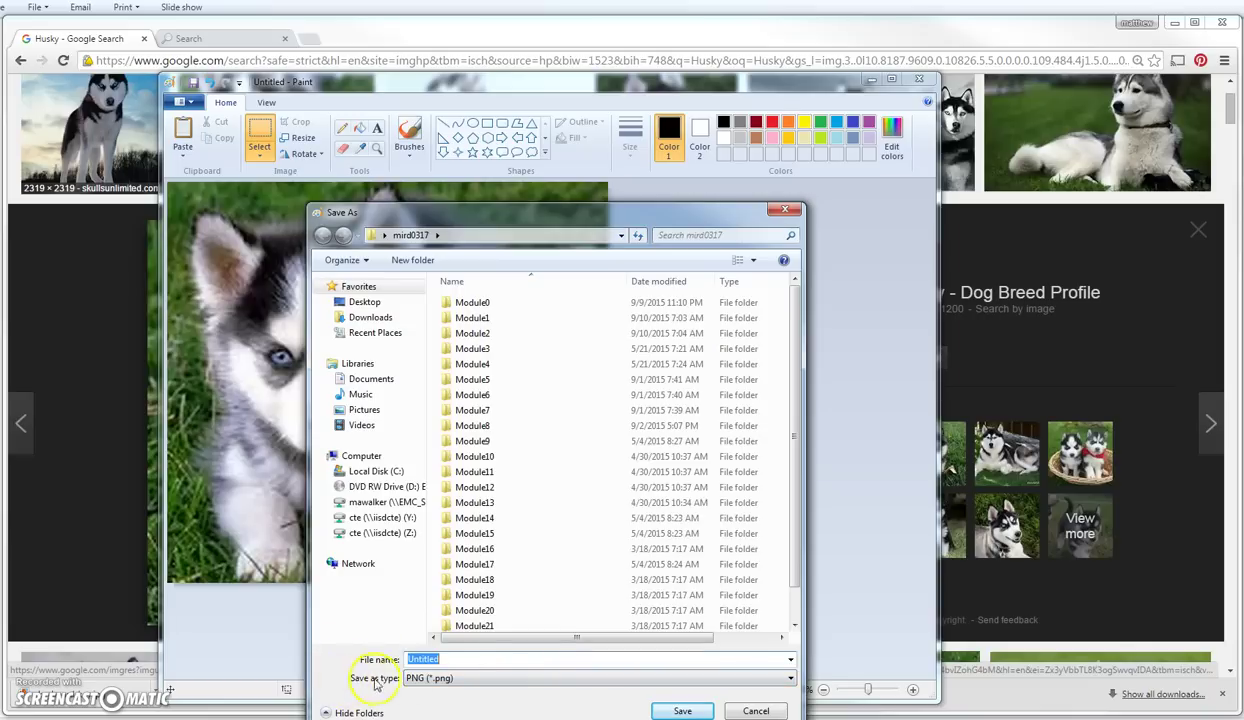
{"action": "left_click", "coordinate": [466, 679]}
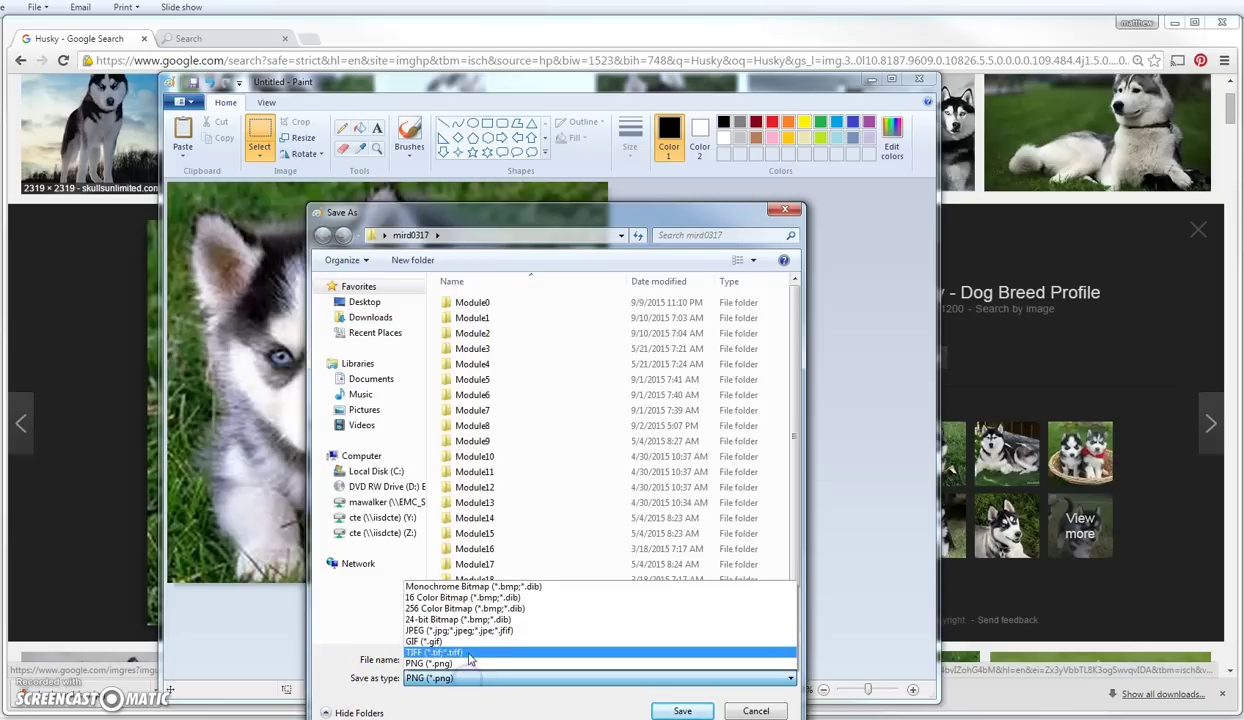
{"action": "left_click", "coordinate": [476, 631]}
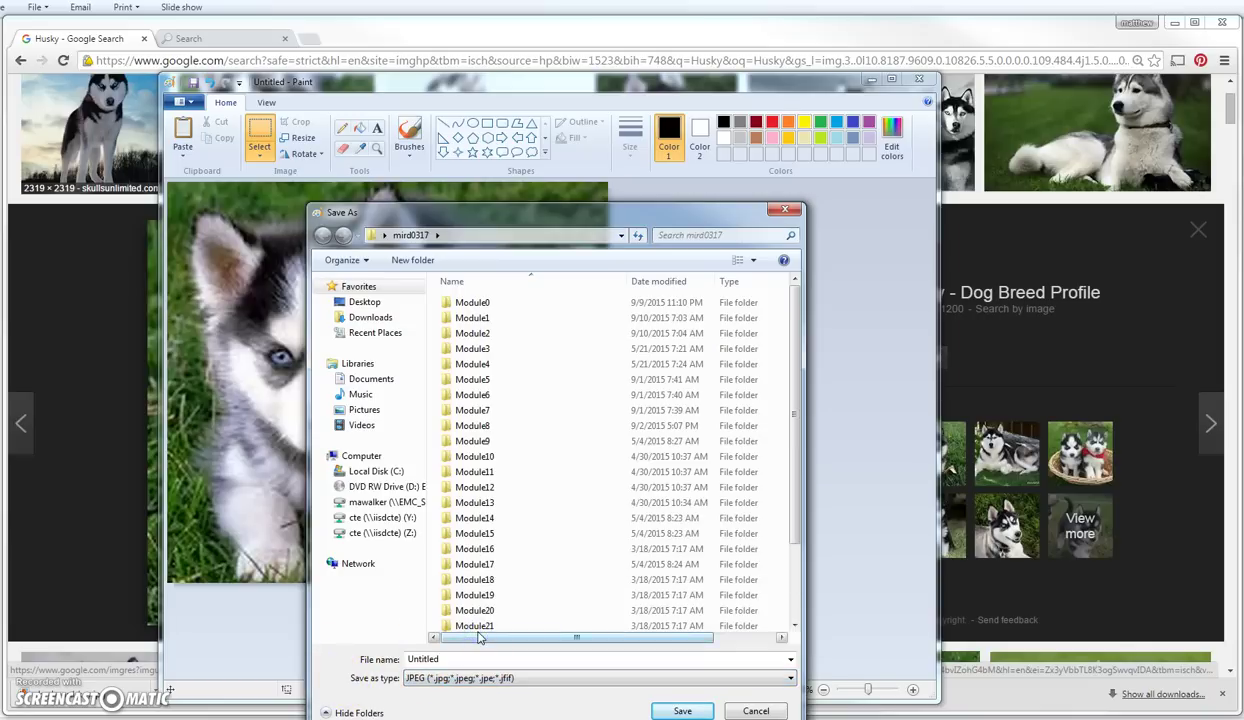
{"action": "left_click", "coordinate": [364, 303]}
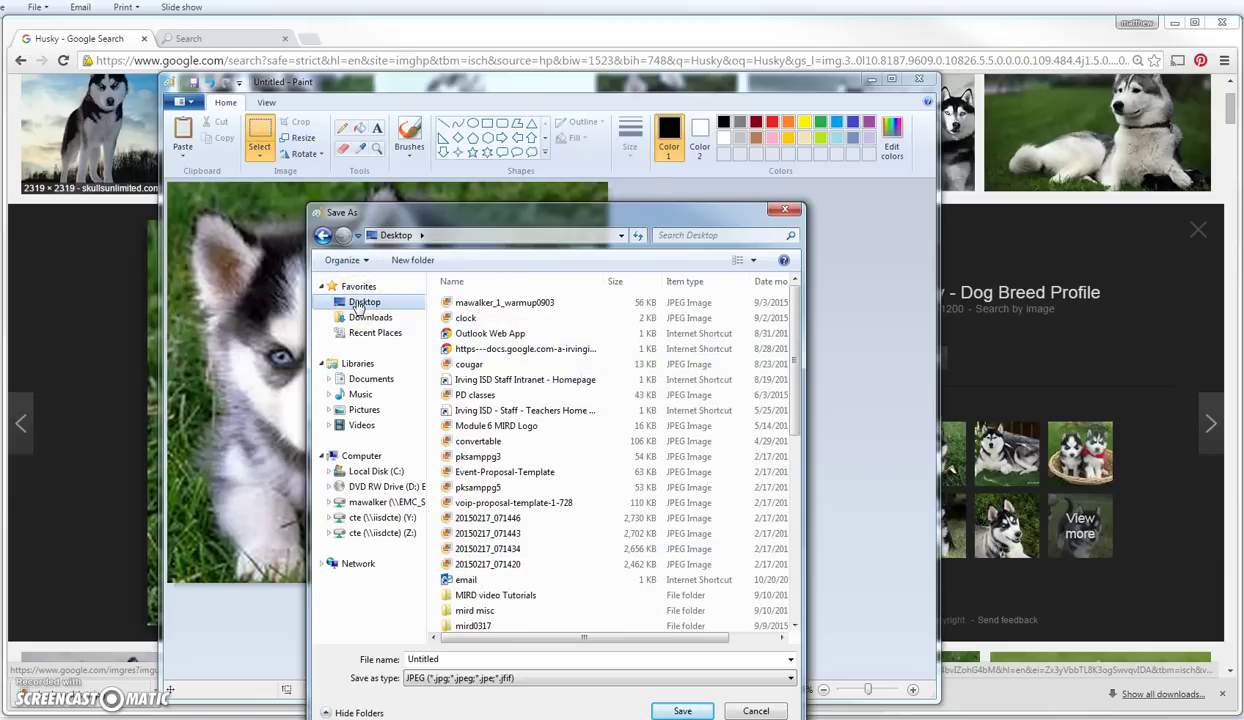
{"action": "left_click", "coordinate": [364, 410]}
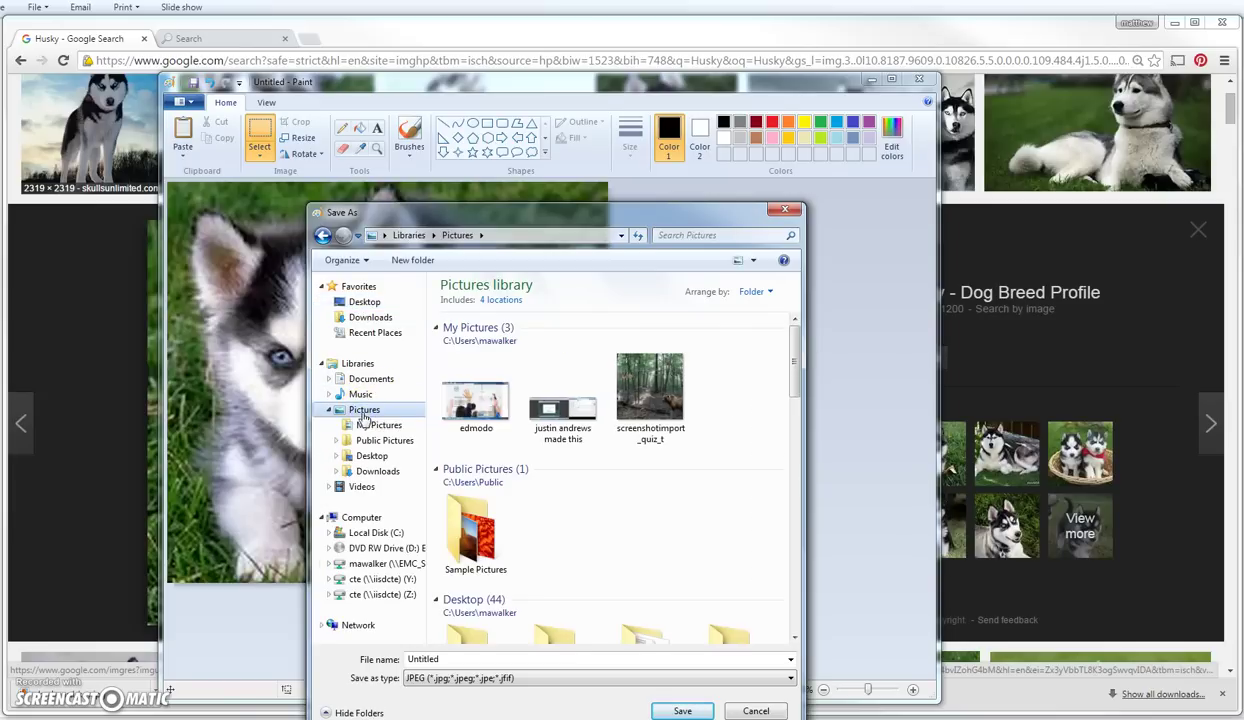
{"action": "left_click", "coordinate": [370, 303]}
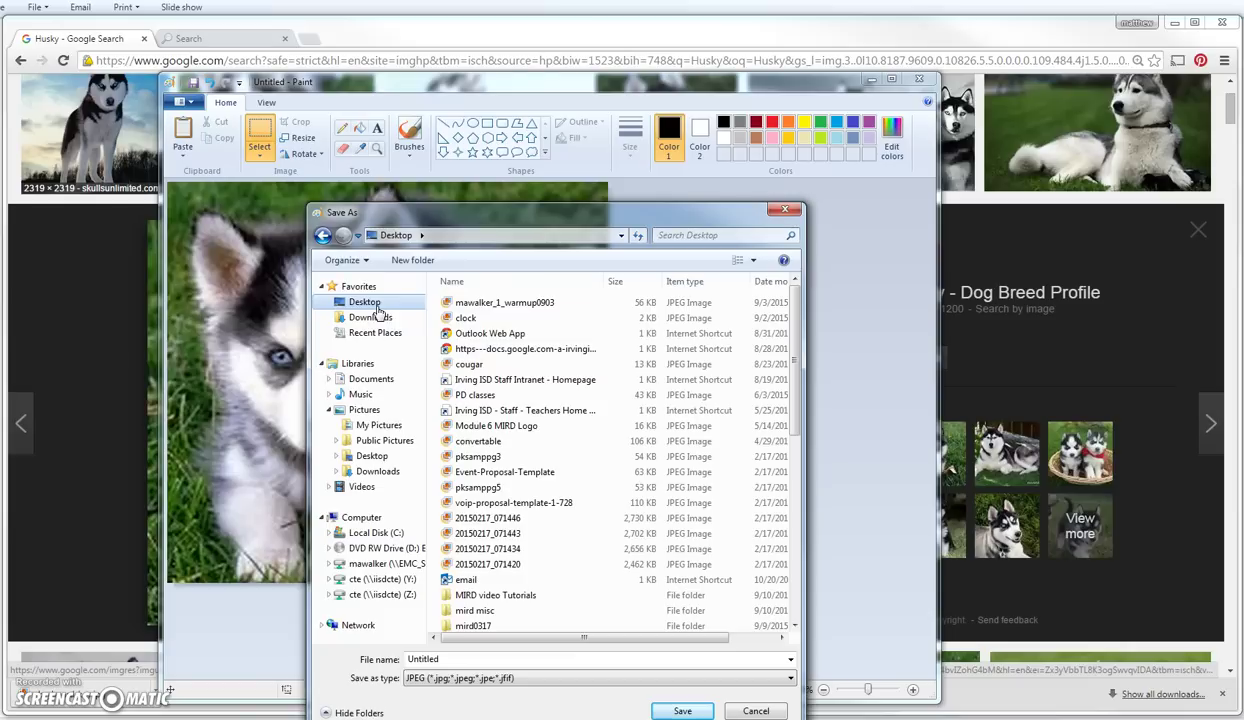
{"action": "double_click", "coordinate": [467, 658]}
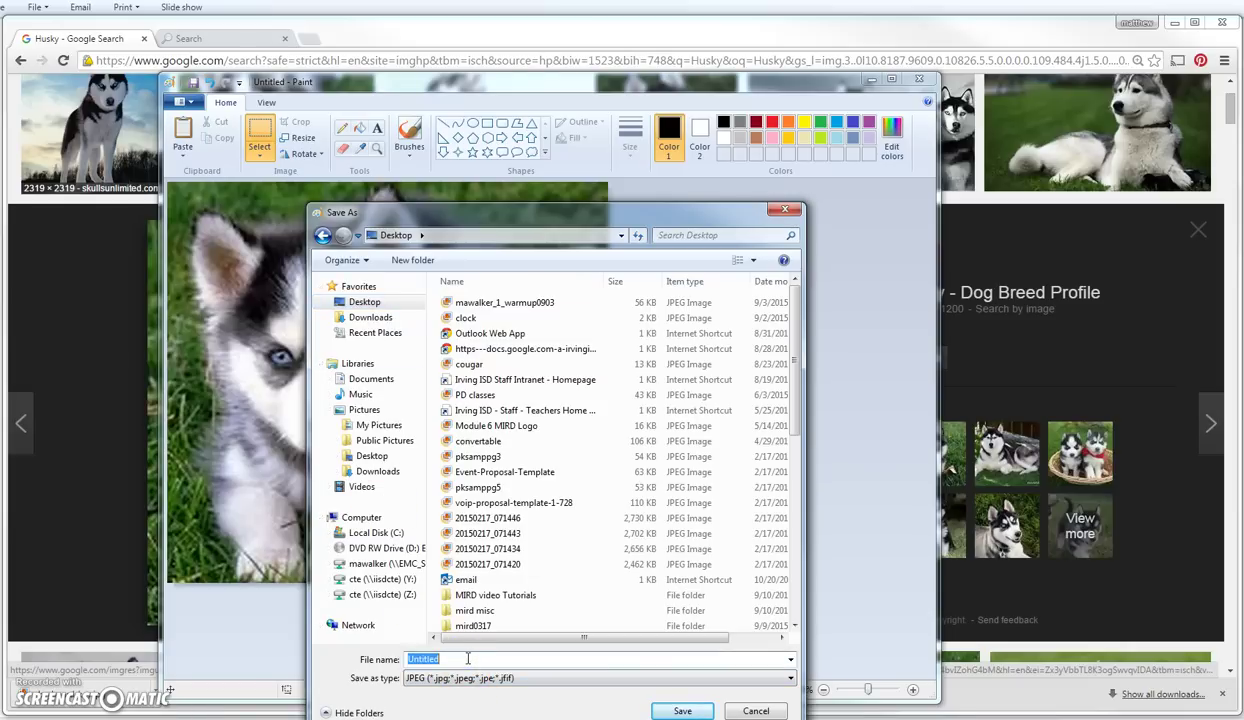
{"action": "type", "text": "husky0910"}
Step: Confirm saving husky0910, then clear Paint, the browser, photo viewer and folder window from view
{"action": "left_click", "coordinate": [681, 711]}
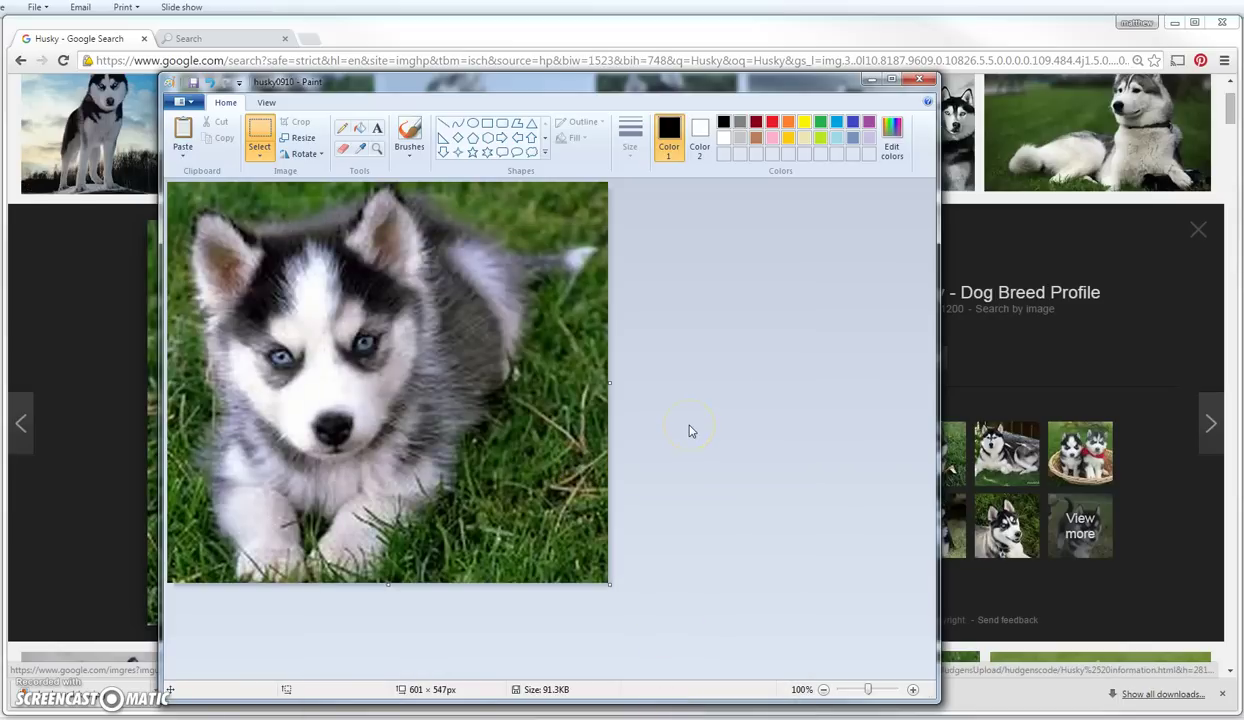
{"action": "left_click", "coordinate": [875, 82]}
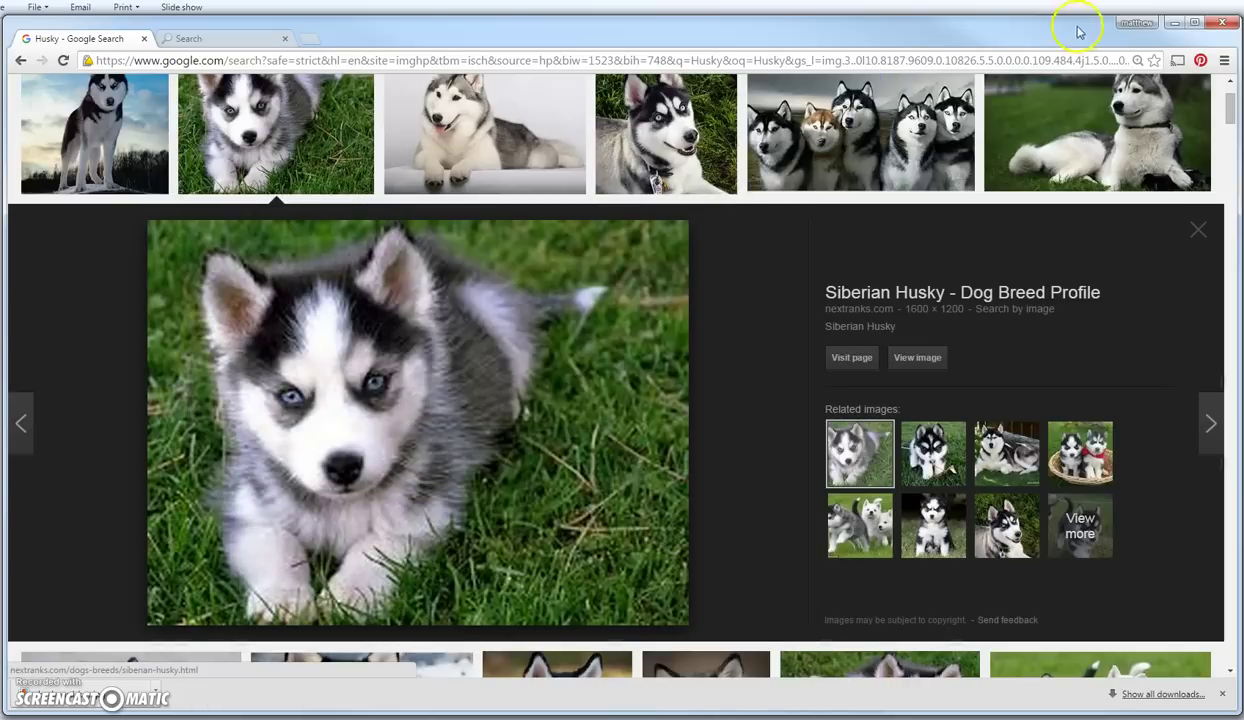
{"action": "left_click", "coordinate": [1172, 22]}
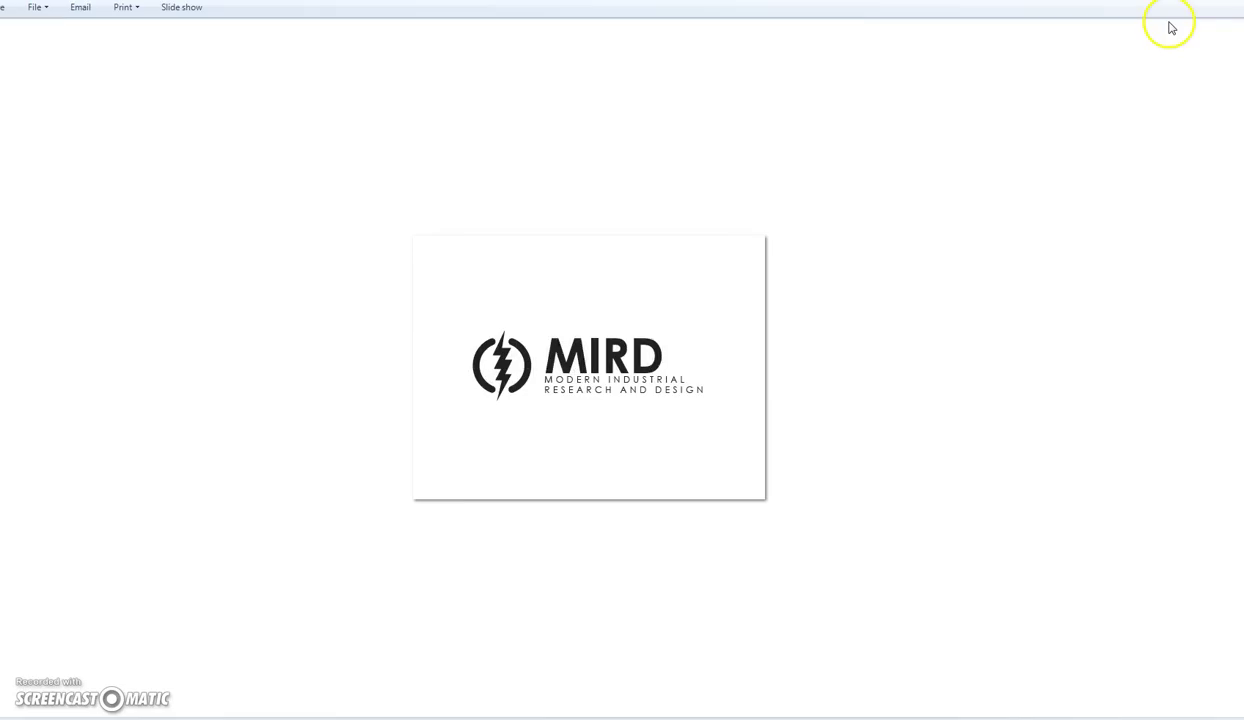
{"action": "left_click", "coordinate": [1075, 136]}
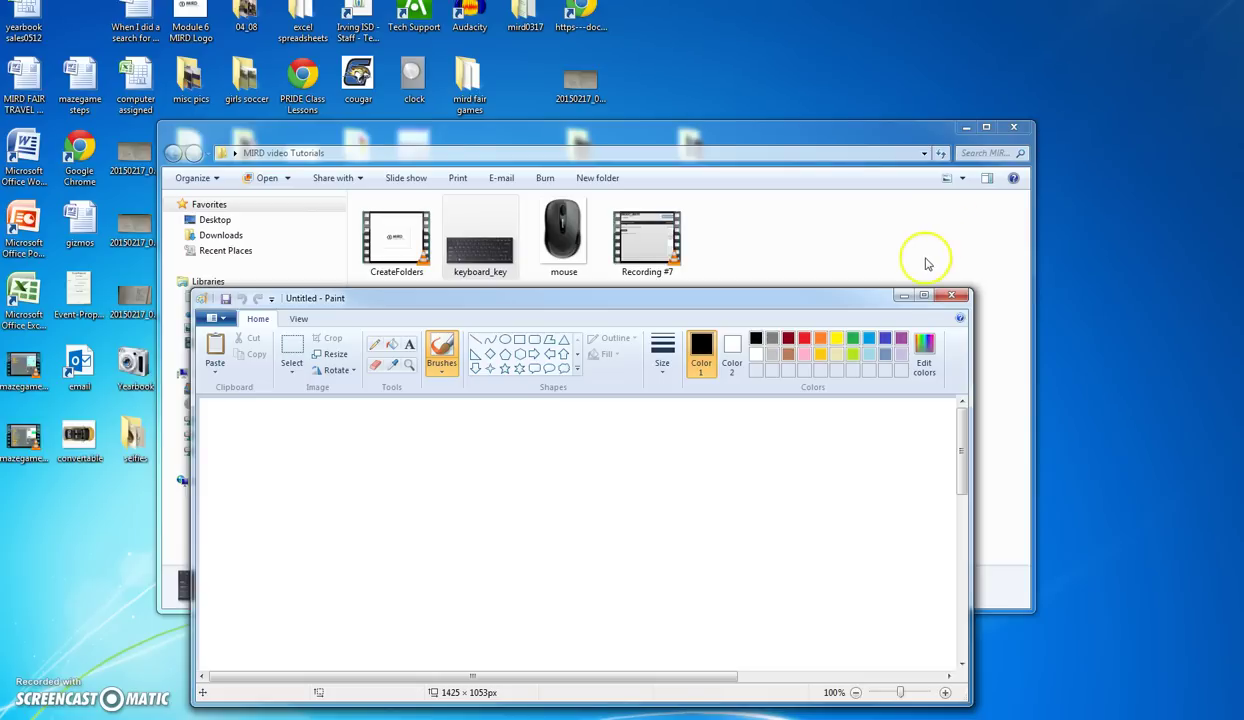
{"action": "left_click", "coordinate": [903, 297]}
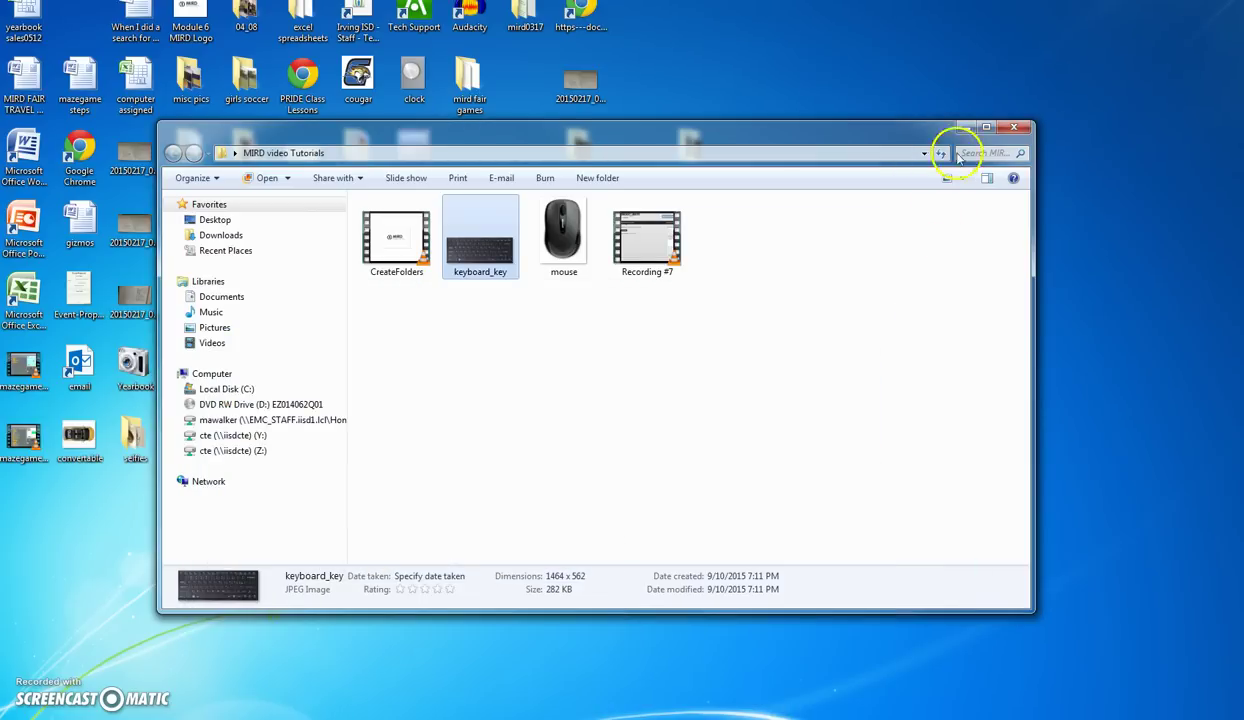
{"action": "left_click", "coordinate": [965, 128]}
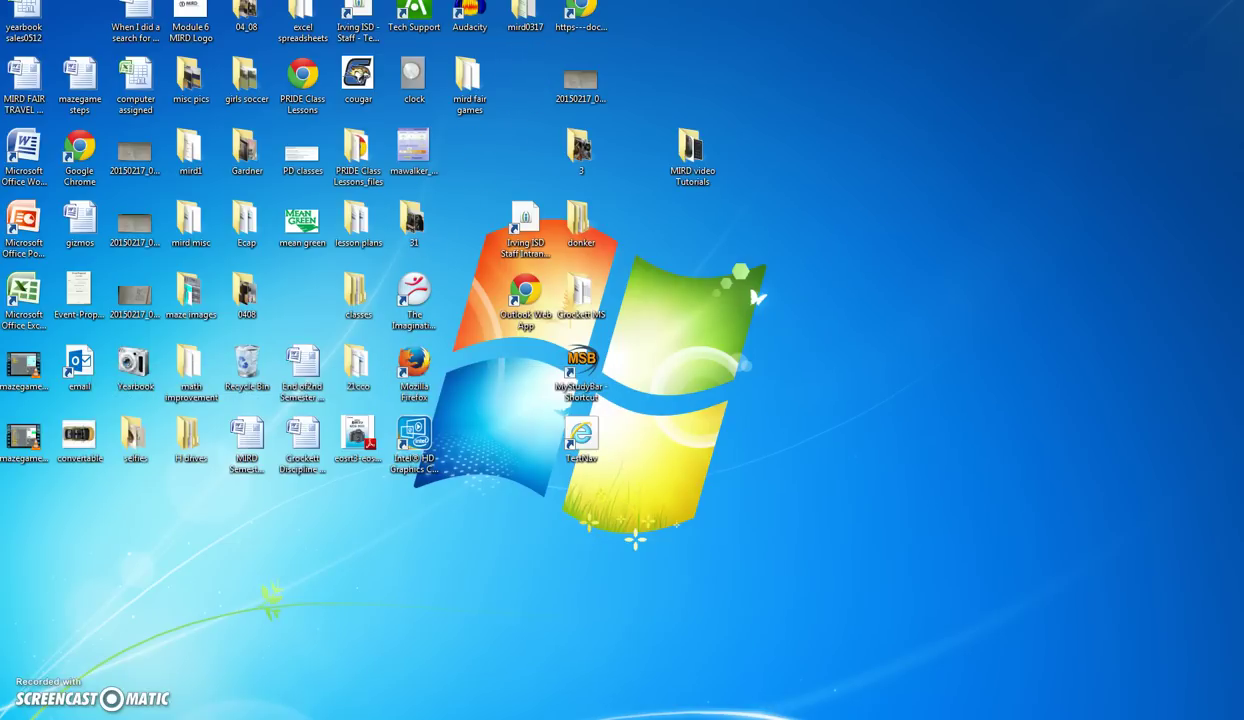
Step: Move the husky0910 icon to the empty lower-left desktop area and bring Chrome back
{"action": "left_click_drag", "start_coordinate": [100, 575], "coordinate": [145, 575]}
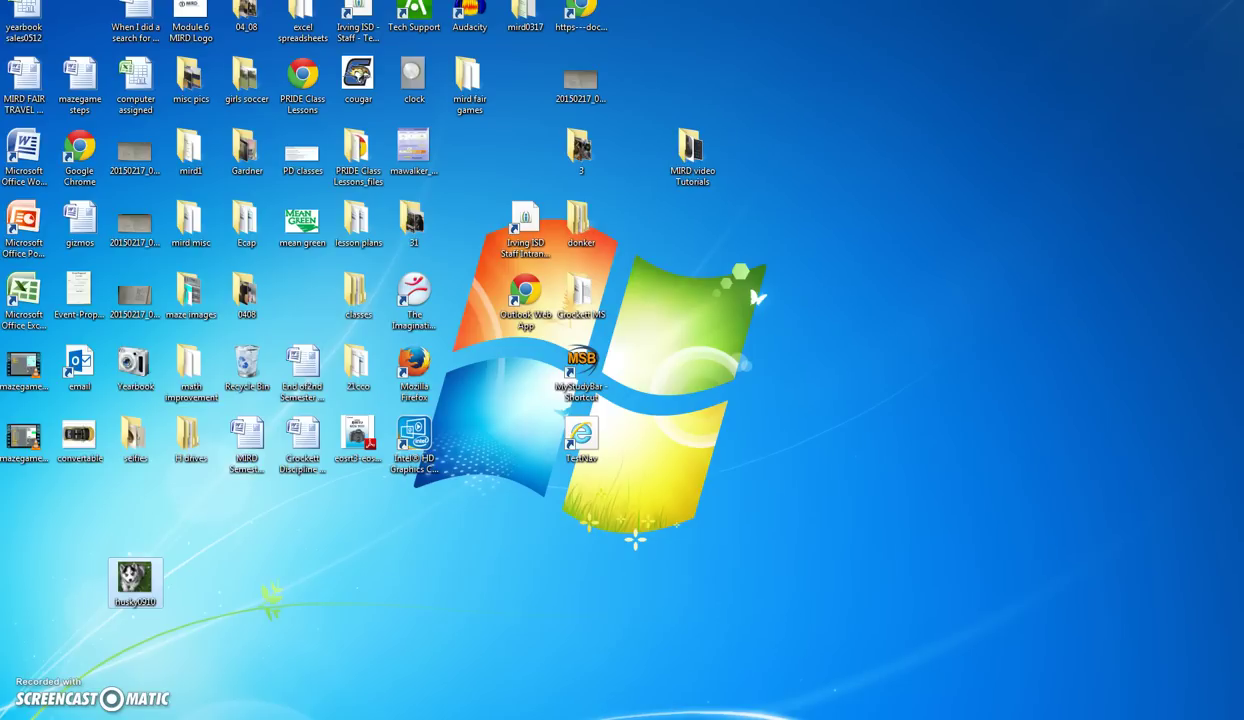
{"action": "key", "text": "alt+Tab"}
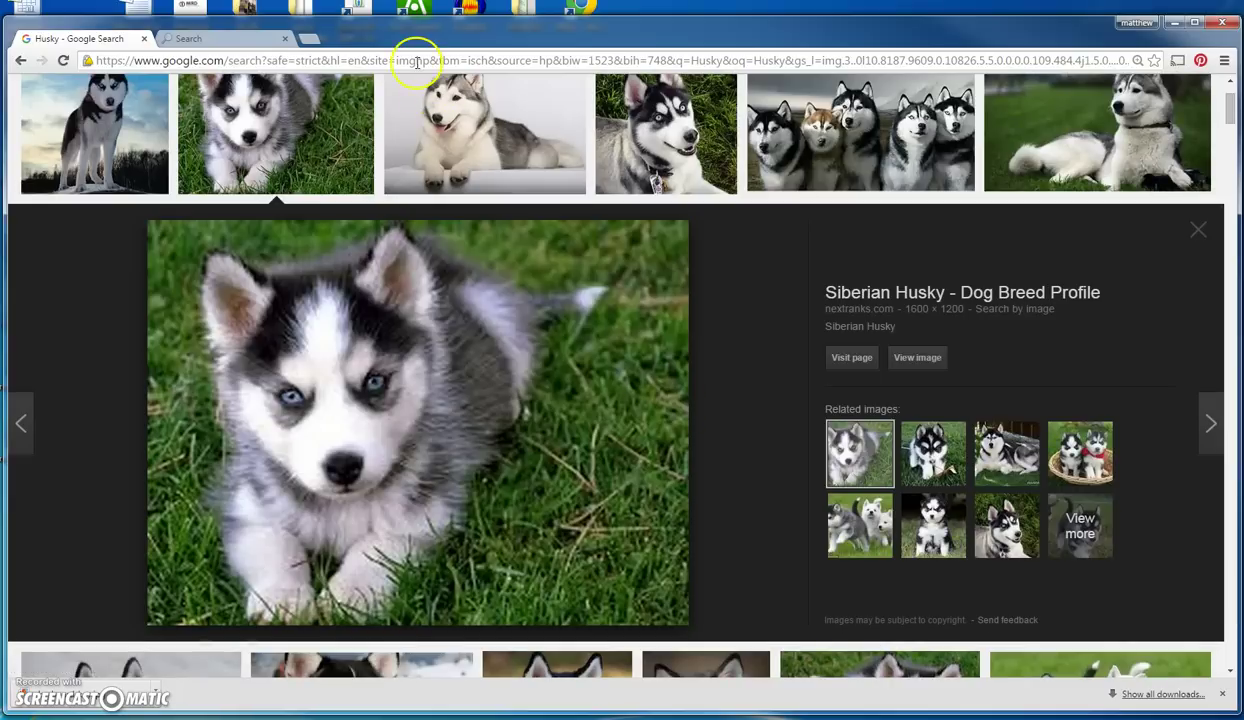
{"action": "left_click", "coordinate": [178, 62]}
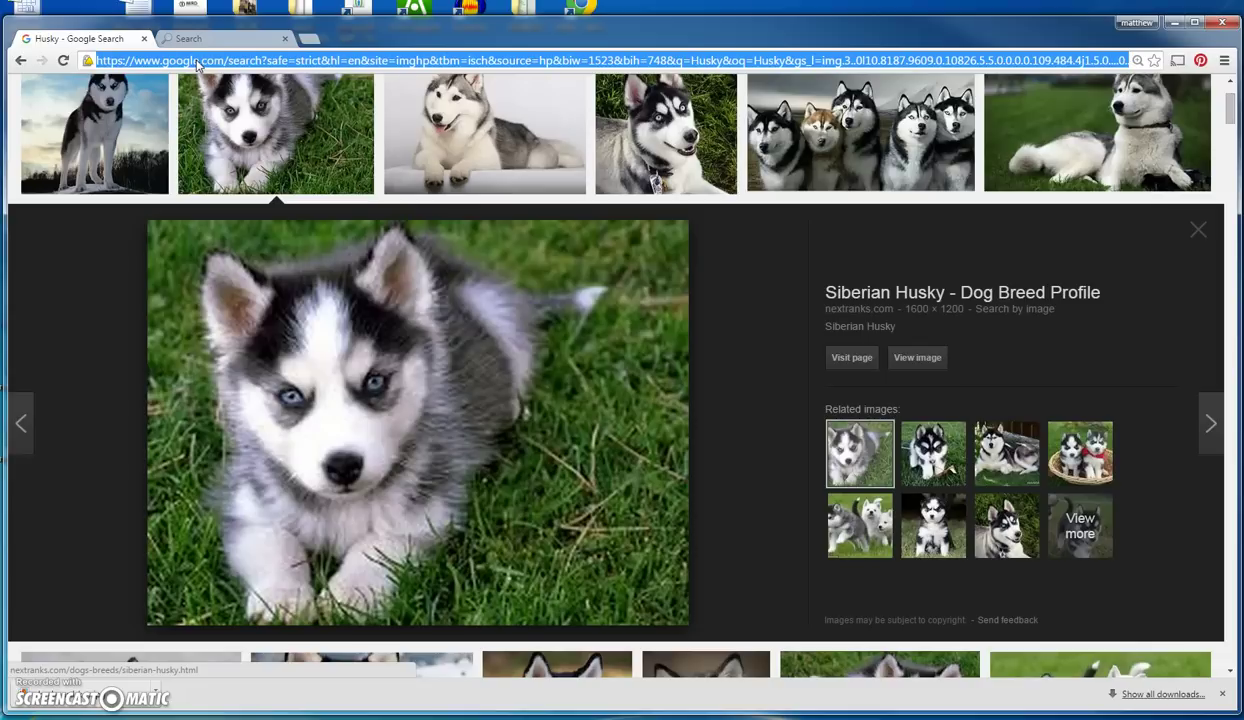
{"action": "type", "text": "eee"}
{"action": "key", "text": "BackSpace"}
{"action": "key", "text": "BackSpace"}
{"action": "key", "text": "BackSpace"}
{"action": "type", "text": "www.irvingisd.net"}
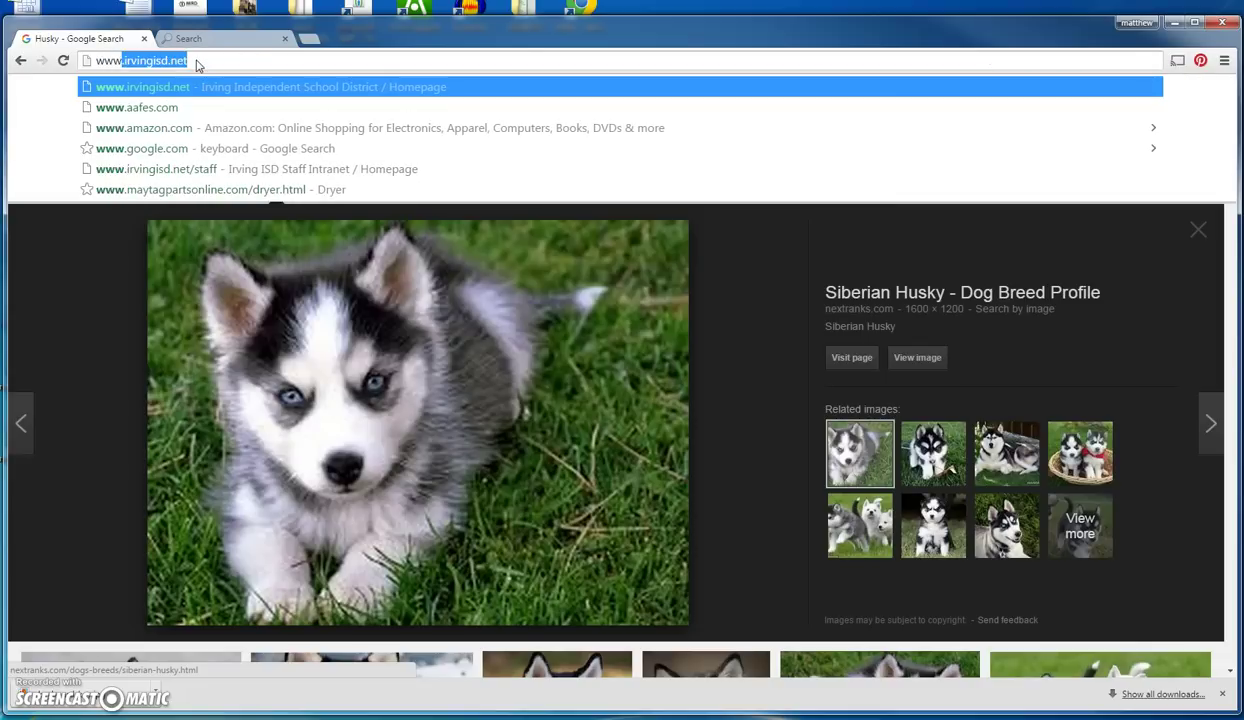
{"action": "key", "text": "Return"}
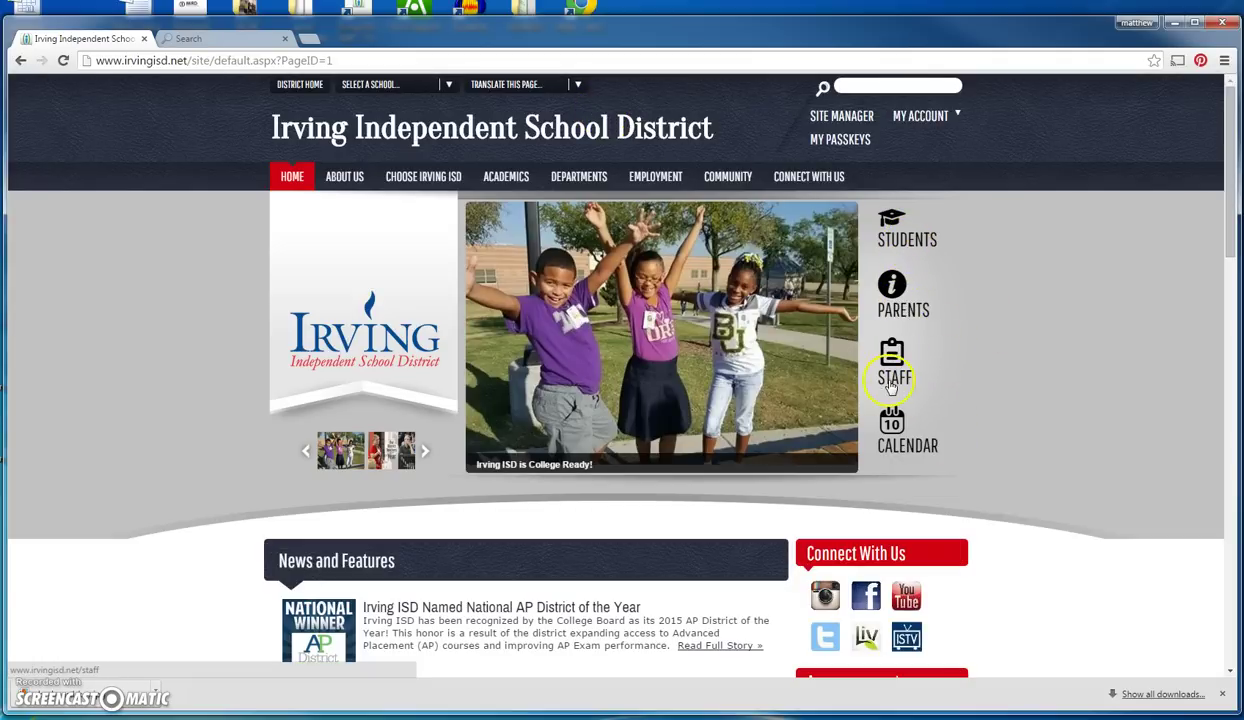
{"action": "left_click", "coordinate": [893, 376]}
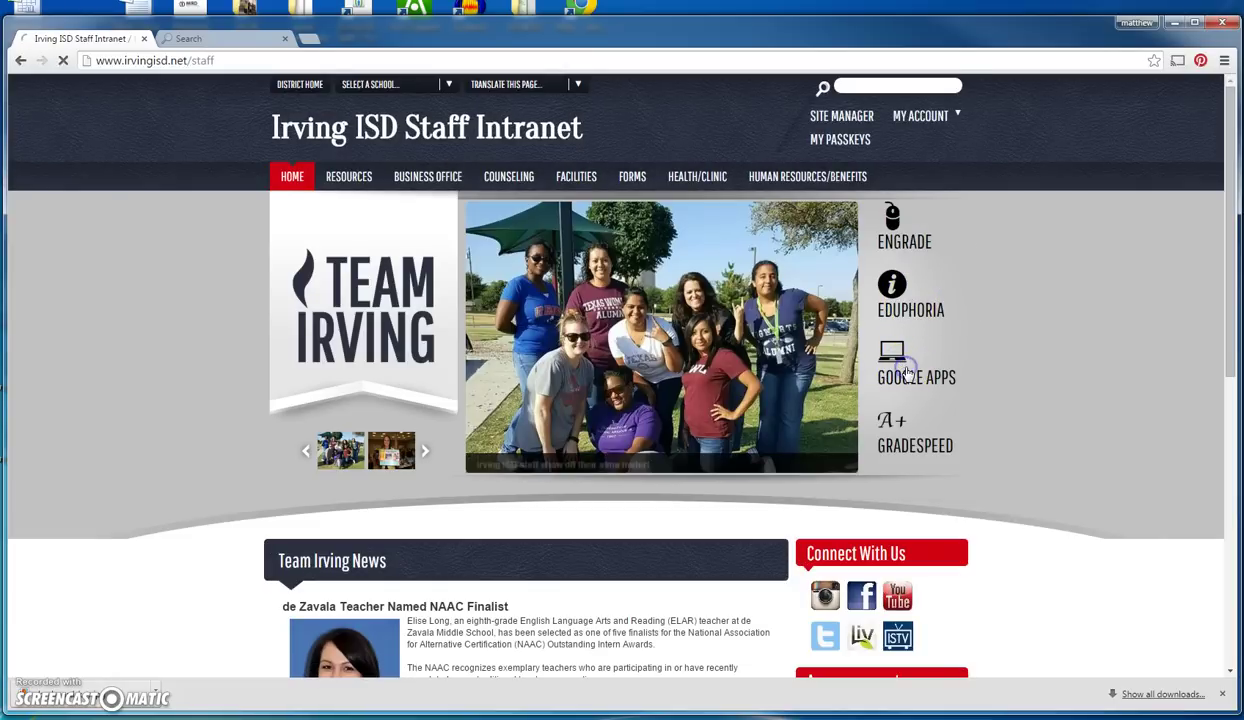
{"action": "left_click", "coordinate": [908, 370]}
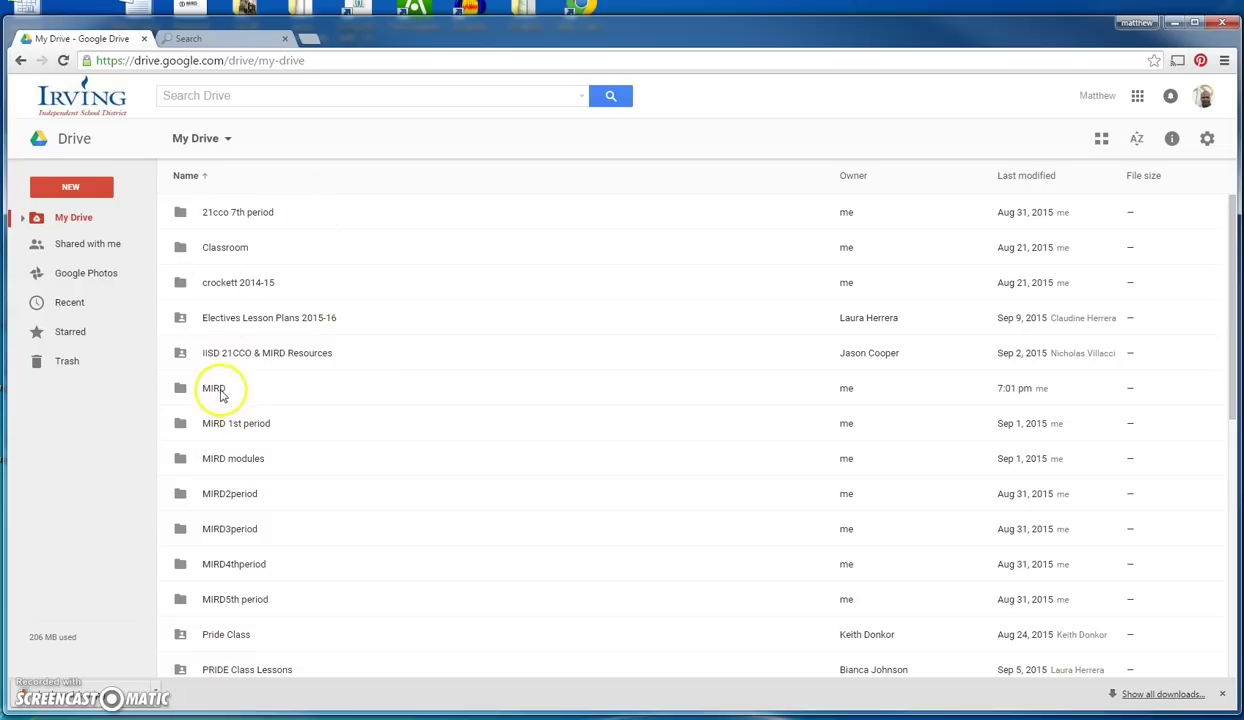
Step: Go into the MIRD folder in Google Drive and open its empty Images subfolder
{"action": "double_click", "coordinate": [215, 389]}
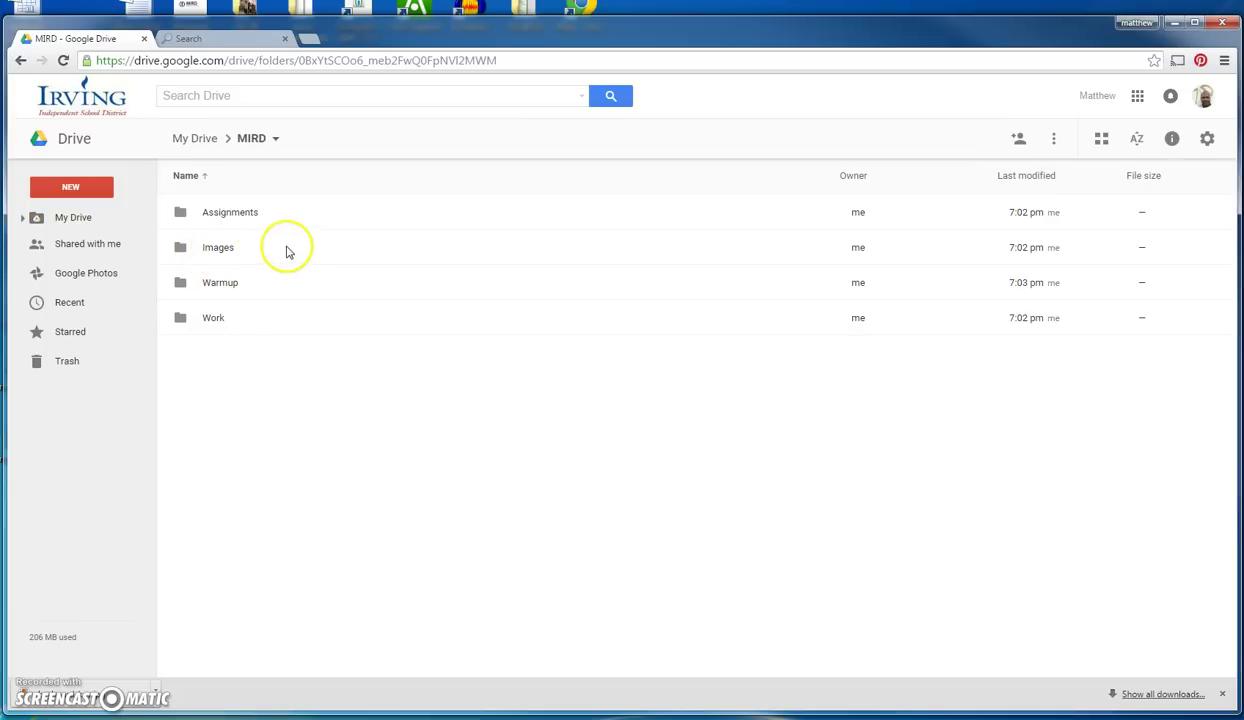
{"action": "left_click", "coordinate": [221, 250]}
{"action": "double_click", "coordinate": [221, 250]}
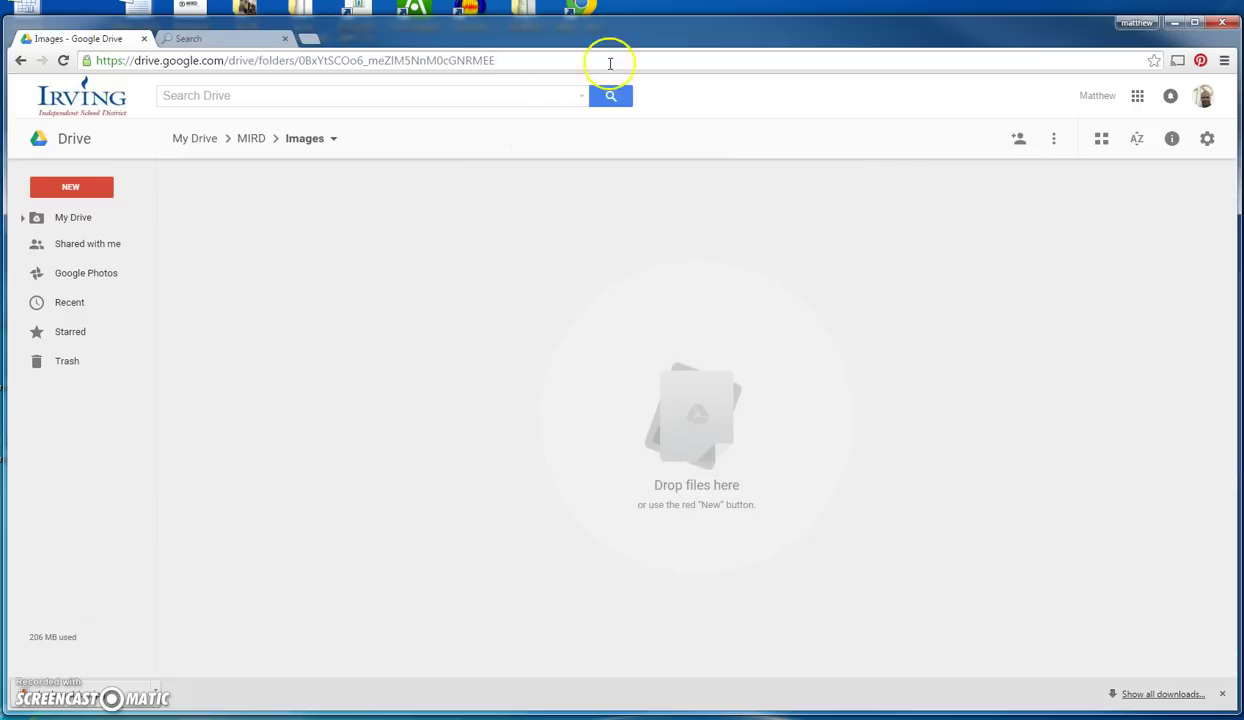
Step: Shrink the browser and drag husky0910.jpg from the desktop into the Drive Images folder
{"action": "left_click_drag", "start_coordinate": [357, 35], "coordinate": [590, 27]}
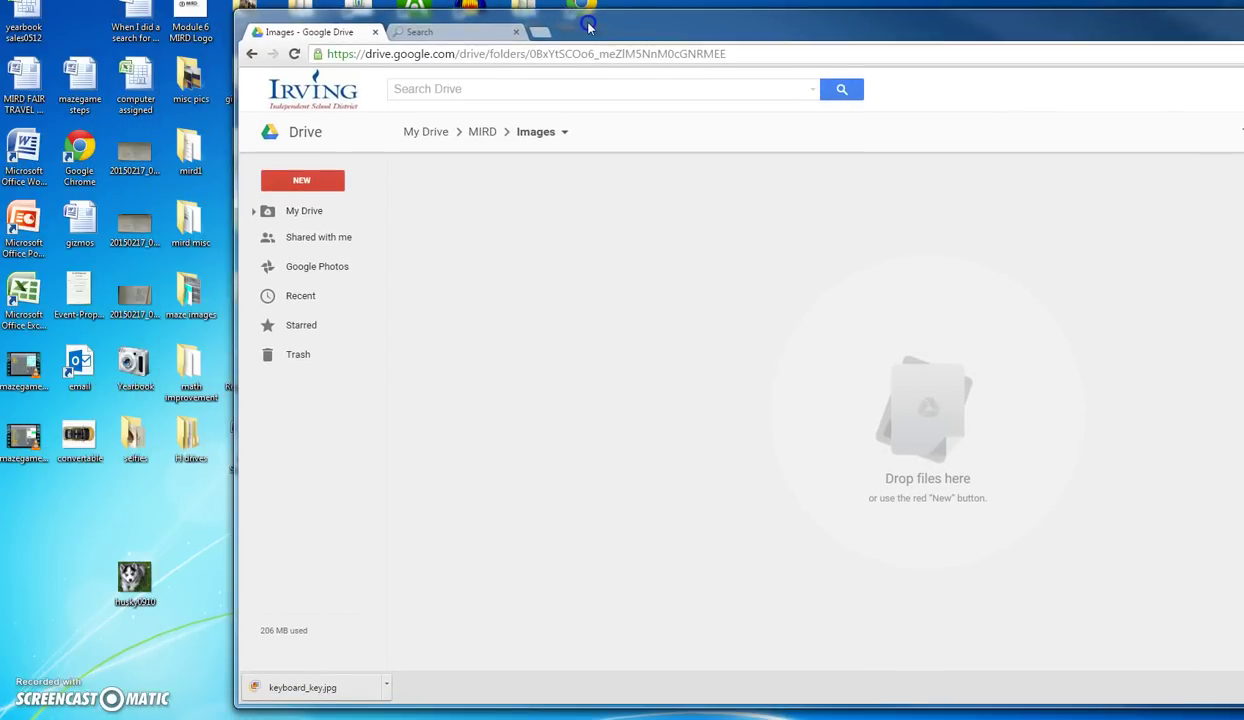
{"action": "left_click", "coordinate": [128, 578]}
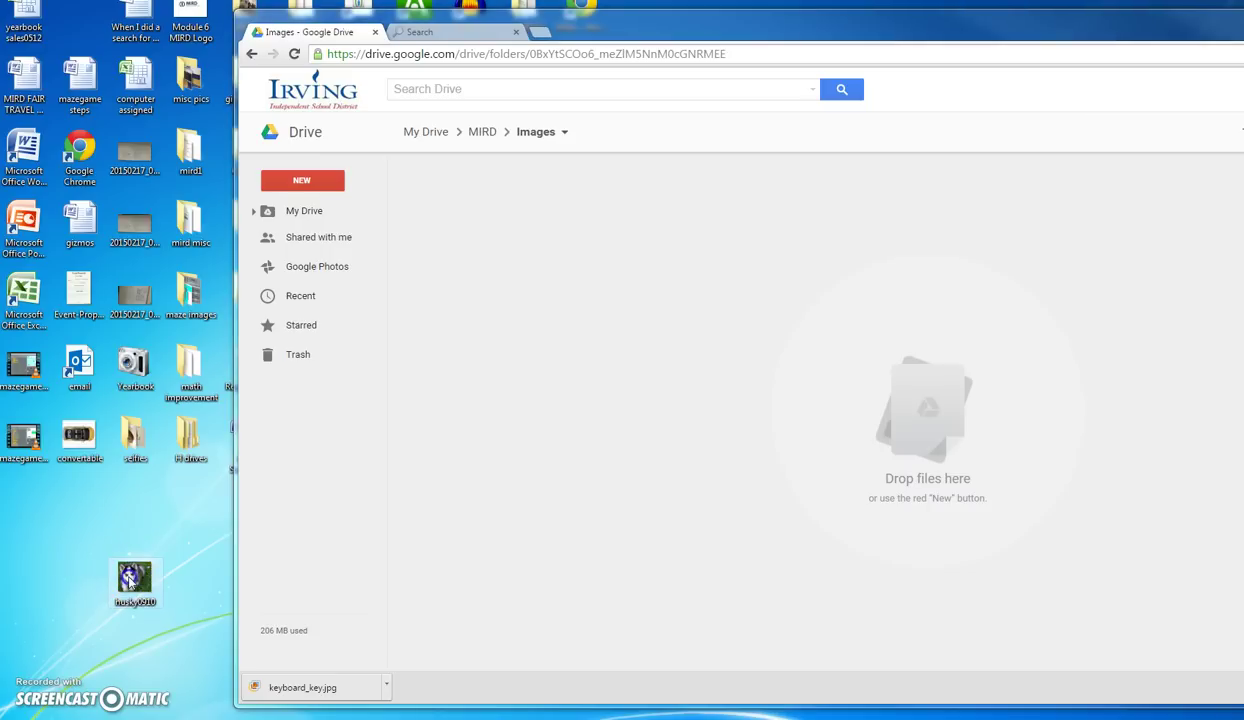
{"action": "left_click_drag", "start_coordinate": [128, 583], "coordinate": [500, 432]}
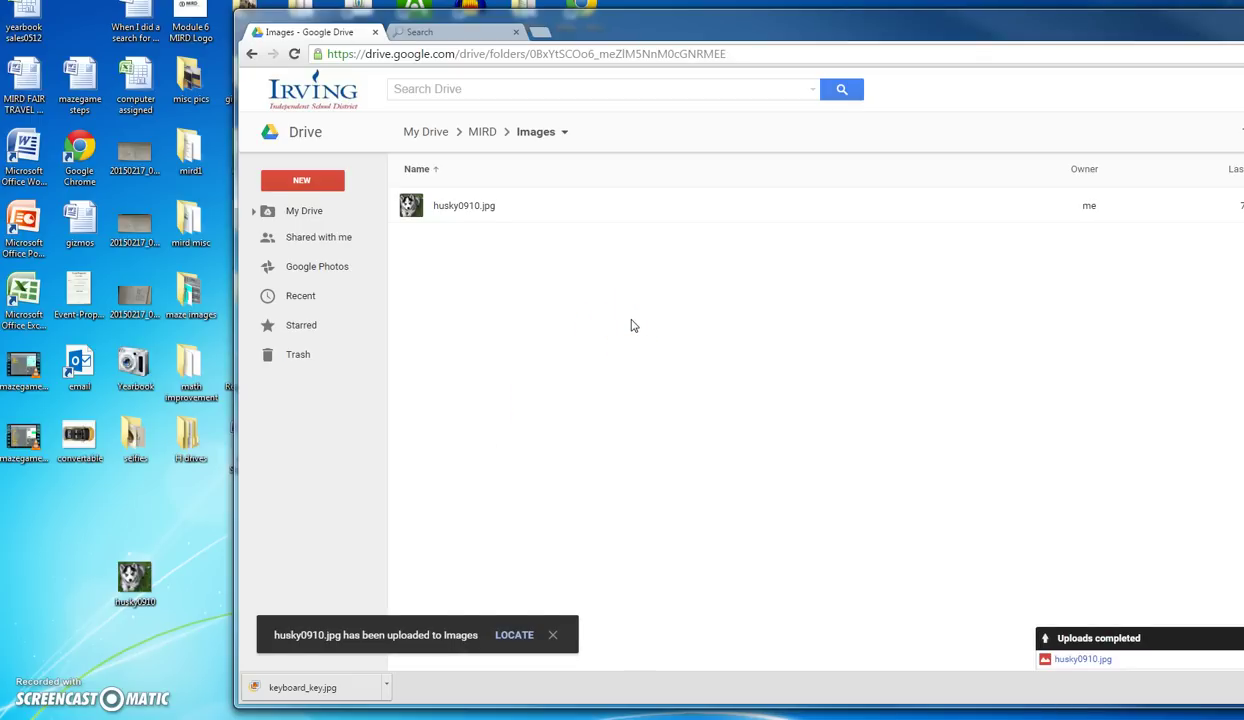
Step: Upload husky0910.jpg again through Upload files, picking it from Desktop sorted by date modified
{"action": "right_click", "coordinate": [632, 323]}
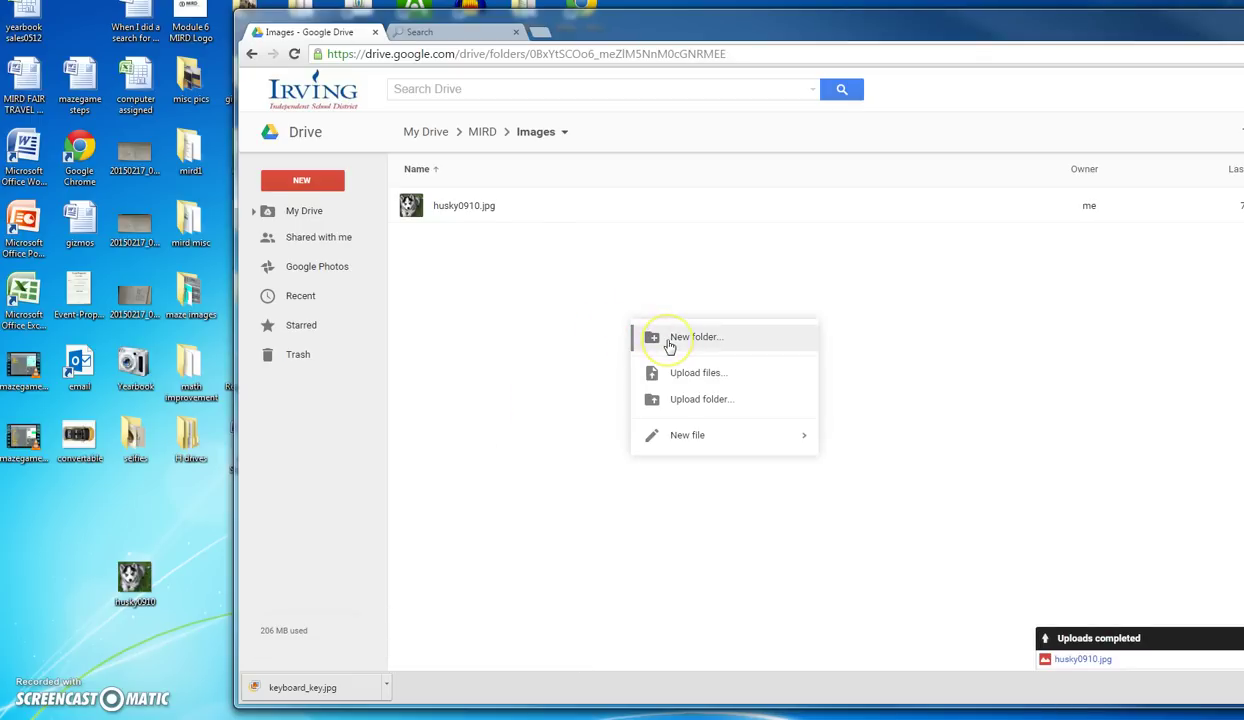
{"action": "left_click", "coordinate": [722, 383]}
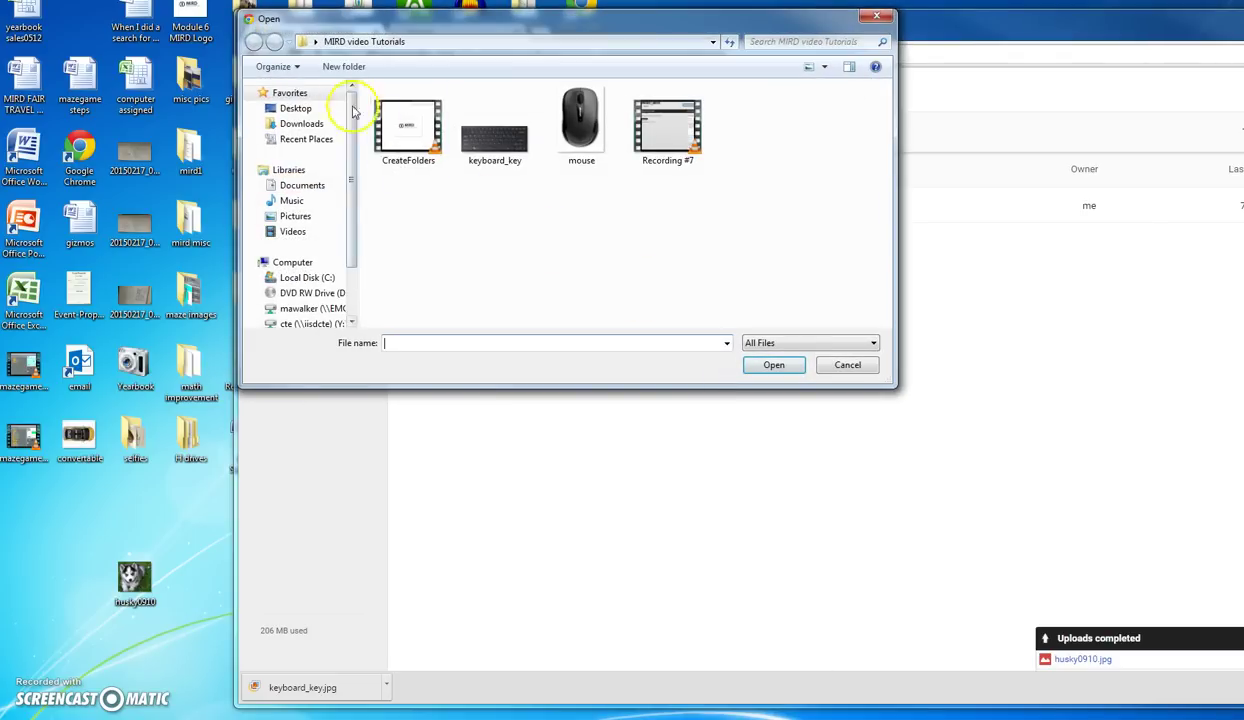
{"action": "left_click", "coordinate": [293, 108]}
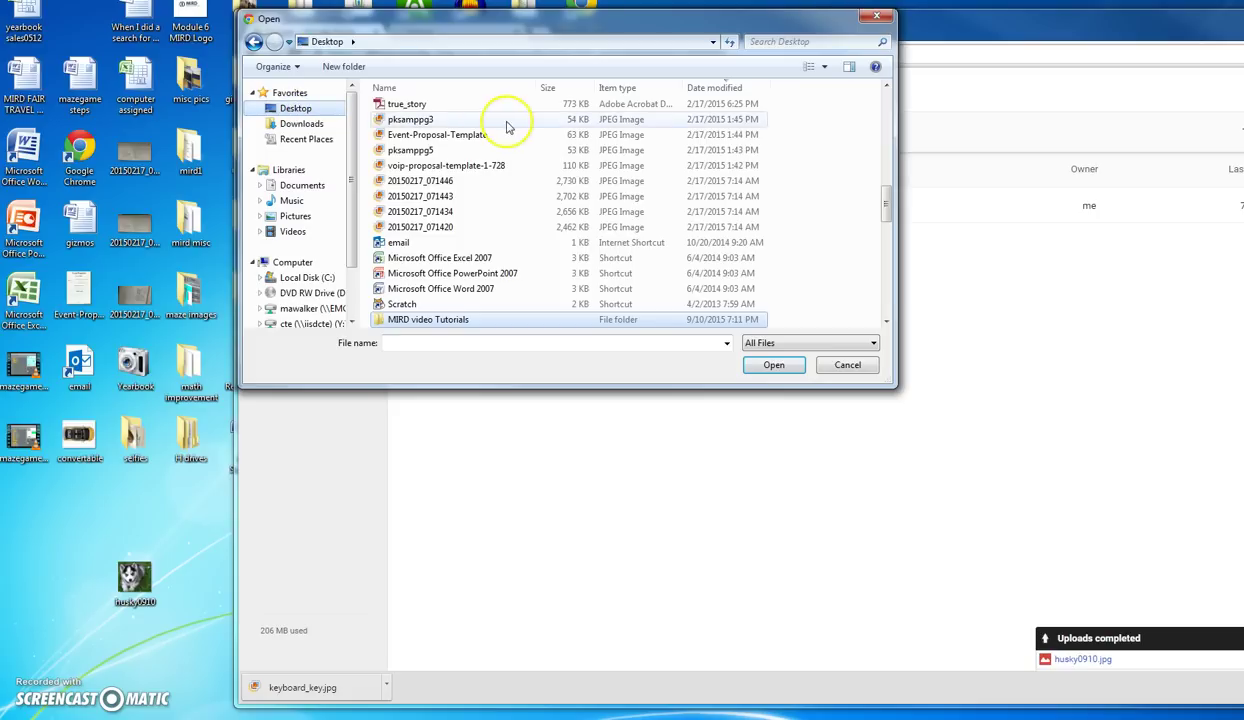
{"action": "left_click", "coordinate": [713, 89]}
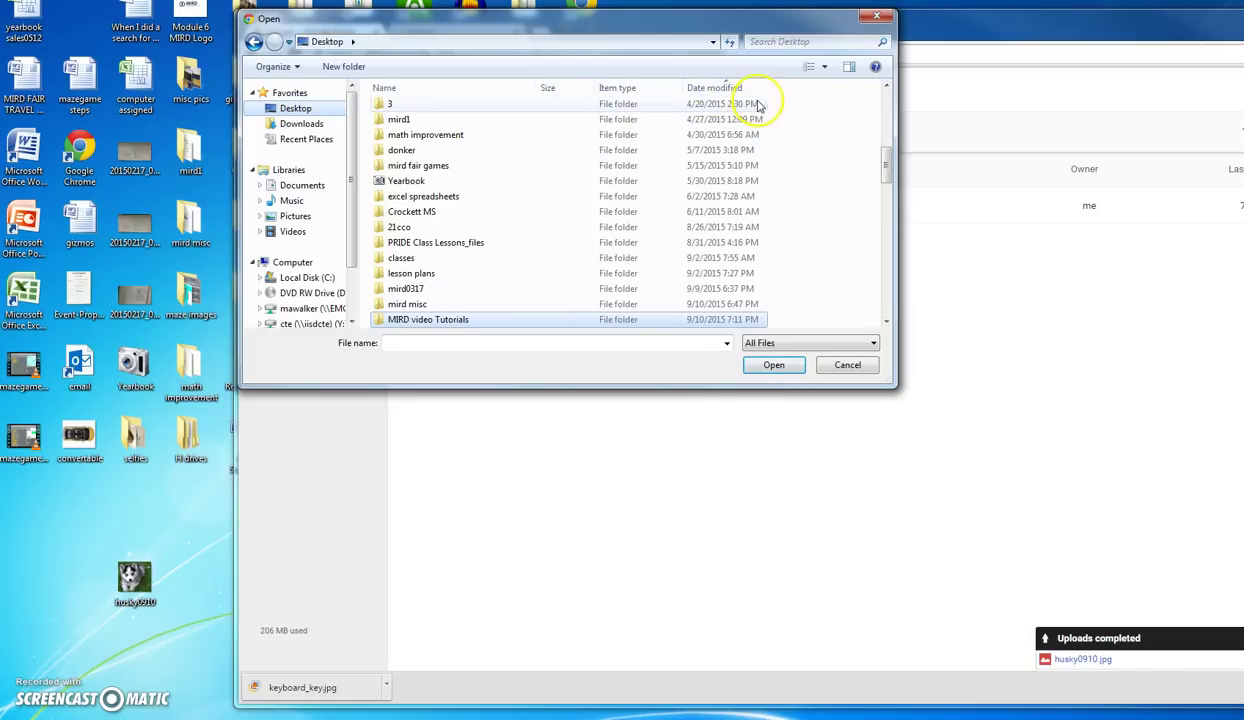
{"action": "left_click_drag", "start_coordinate": [886, 162], "coordinate": [897, 105]}
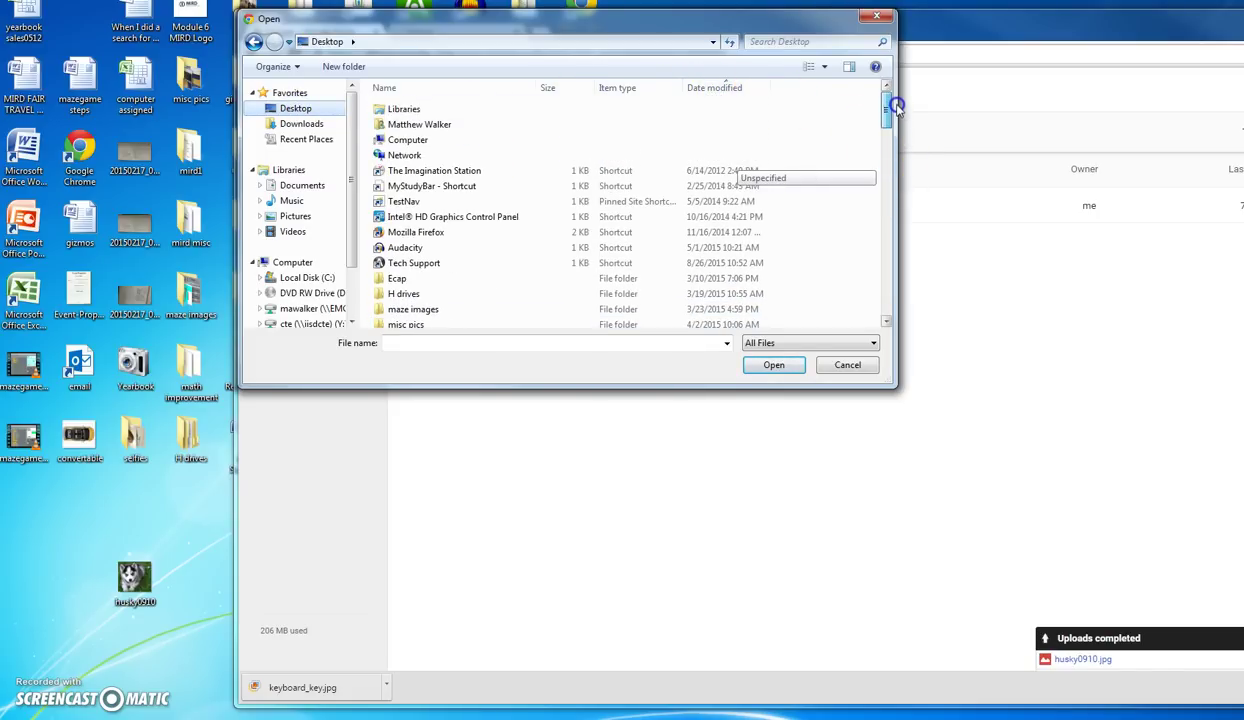
{"action": "left_click", "coordinate": [714, 90]}
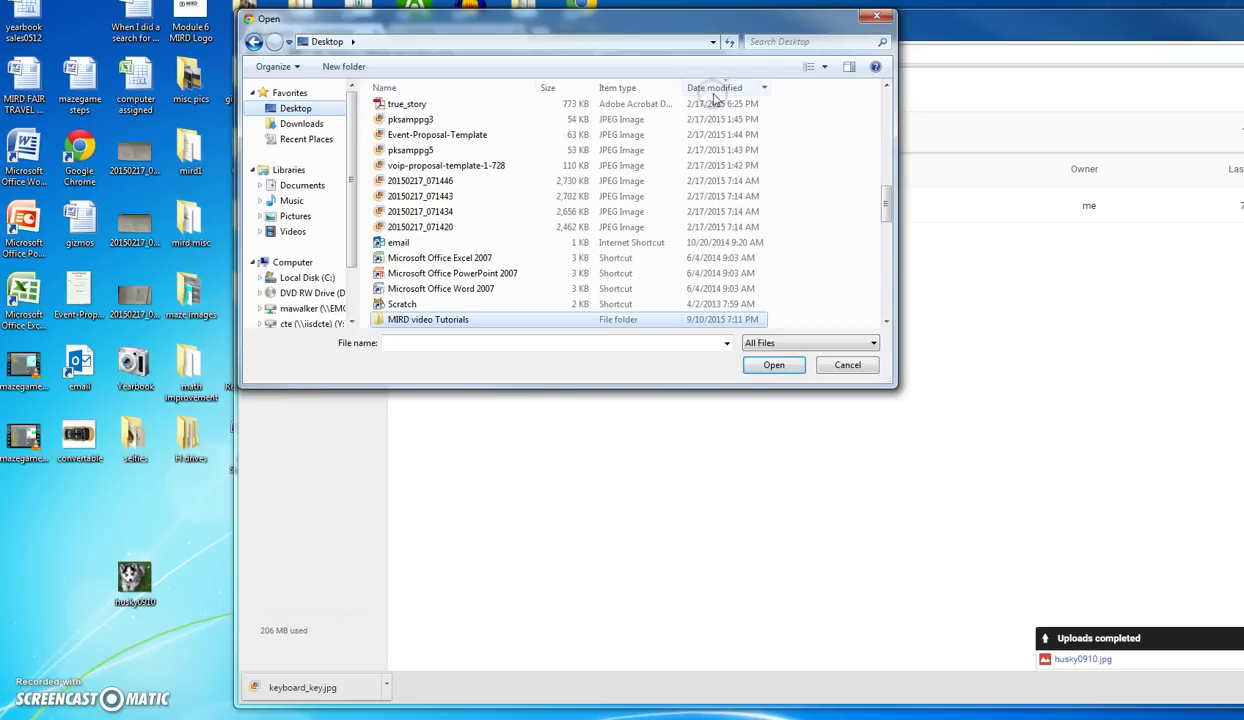
{"action": "left_click_drag", "start_coordinate": [888, 185], "coordinate": [888, 98]}
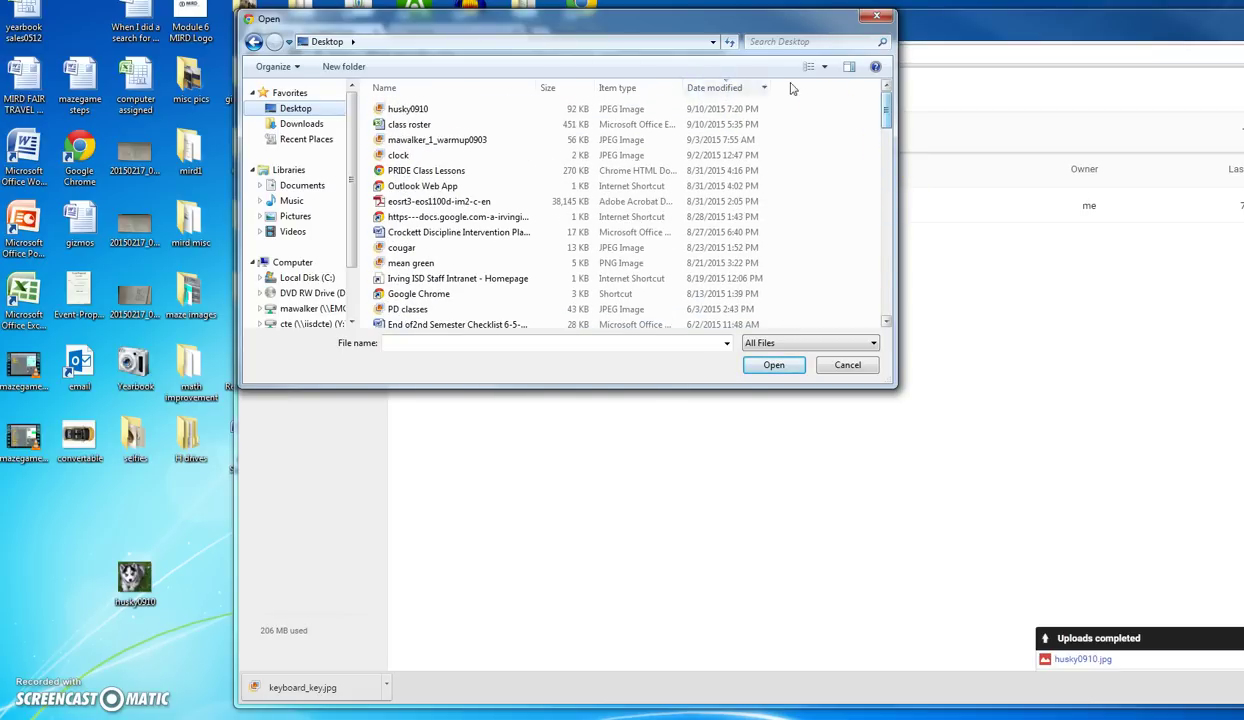
{"action": "double_click", "coordinate": [528, 110]}
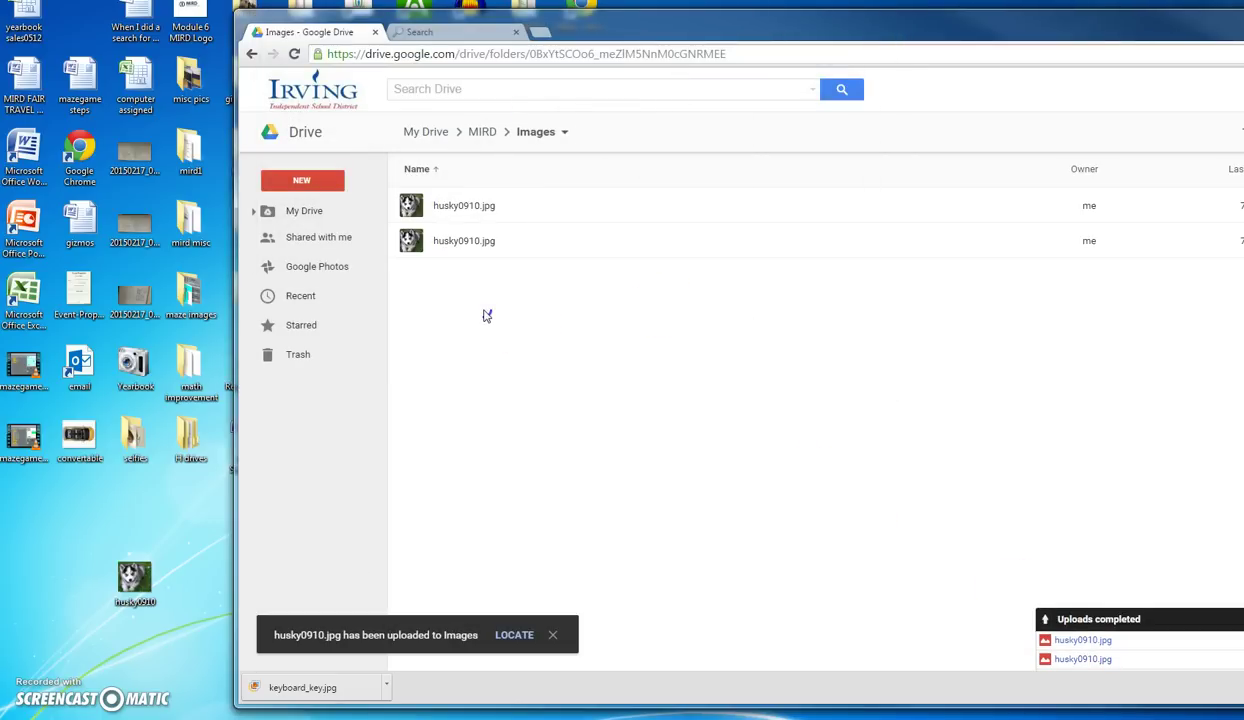
{"action": "left_click", "coordinate": [480, 312]}
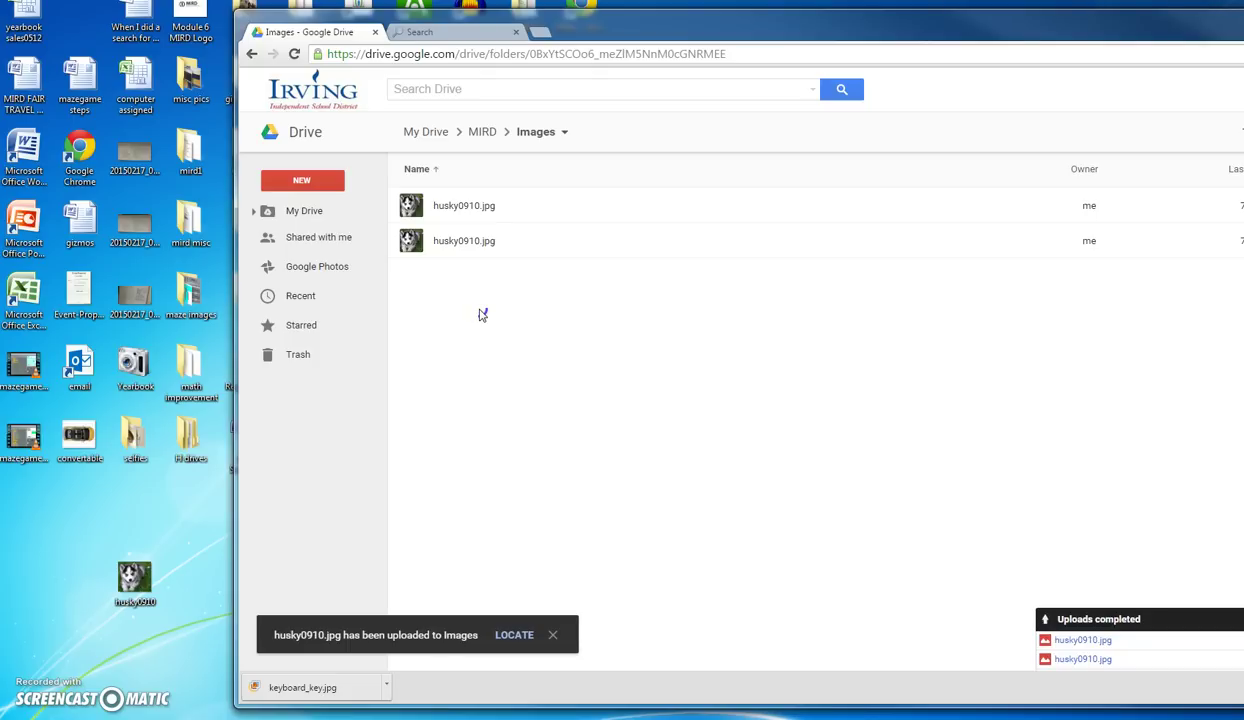